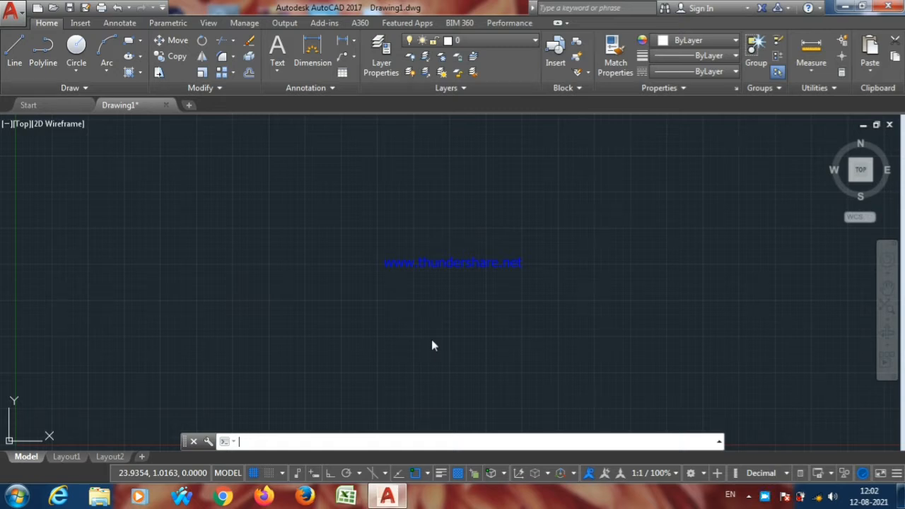
Draw a short slanted line in the empty drawing area, descending from its upper end toward the lower left.
left_click(171, 24)
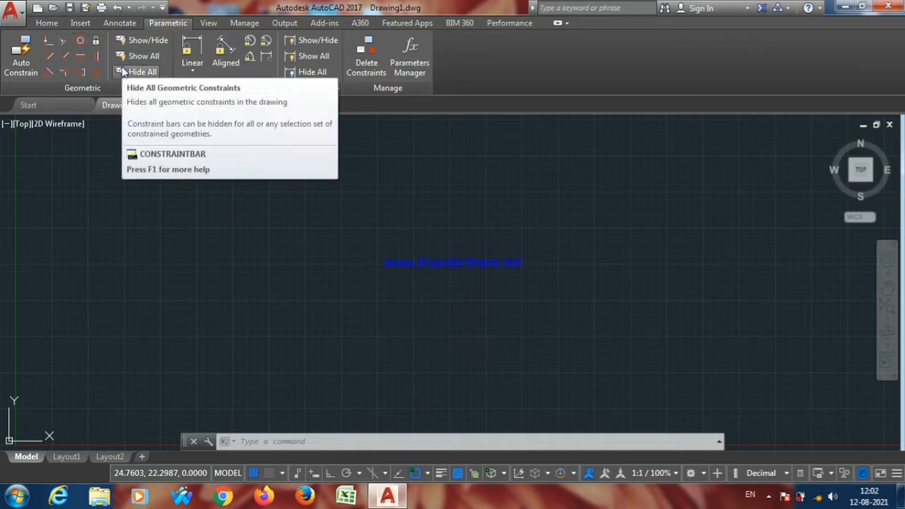
type("l")
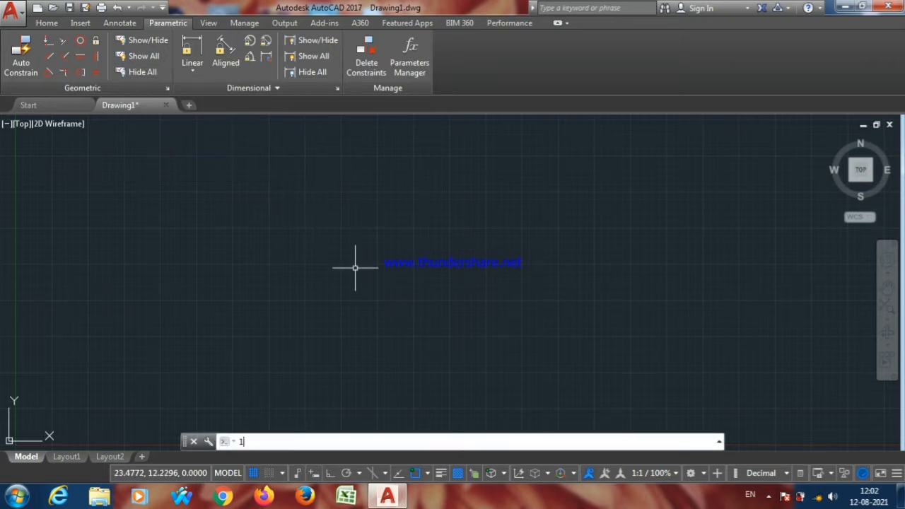
key("Return")
left_click(295, 206)
left_click(243, 292)
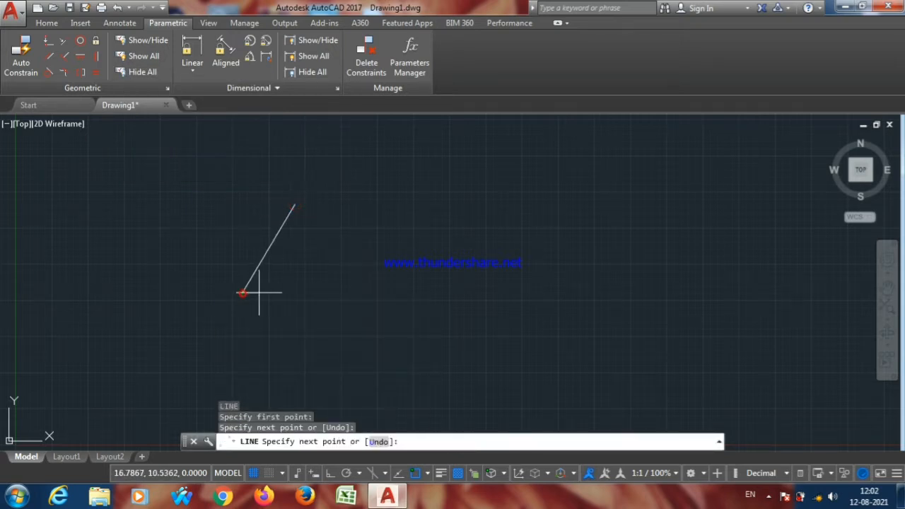
key("Return")
Draw a second, longer slanted line to the right of the first, leaning the same way.
left_click(384, 204)
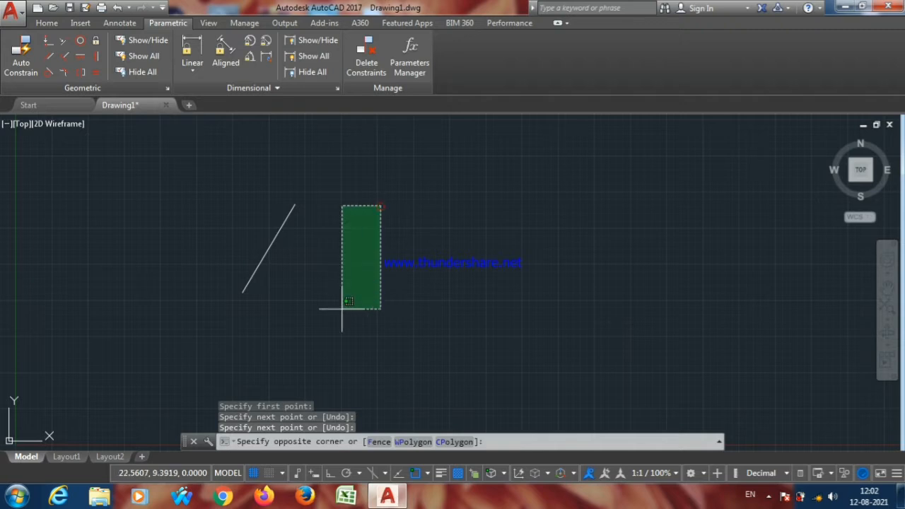
left_click(502, 253)
type("l")
key("Return")
left_click(463, 188)
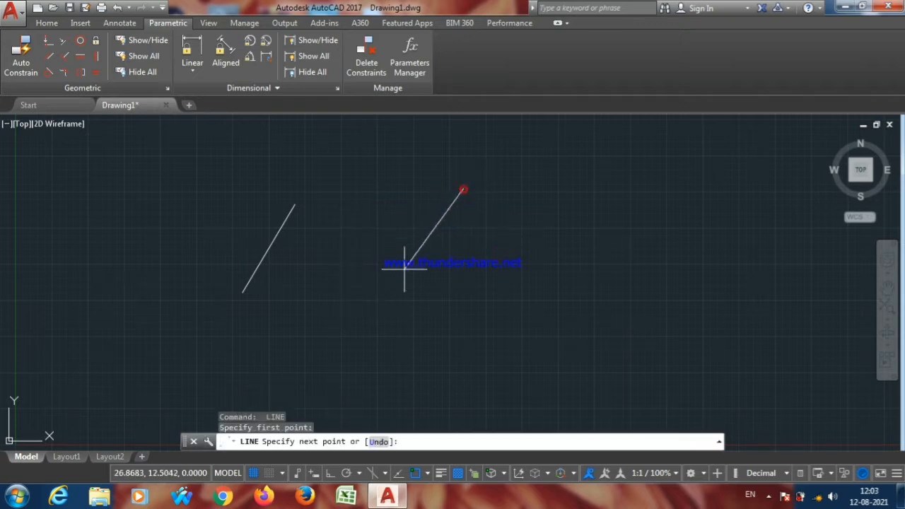
left_click(385, 332)
key("Return")
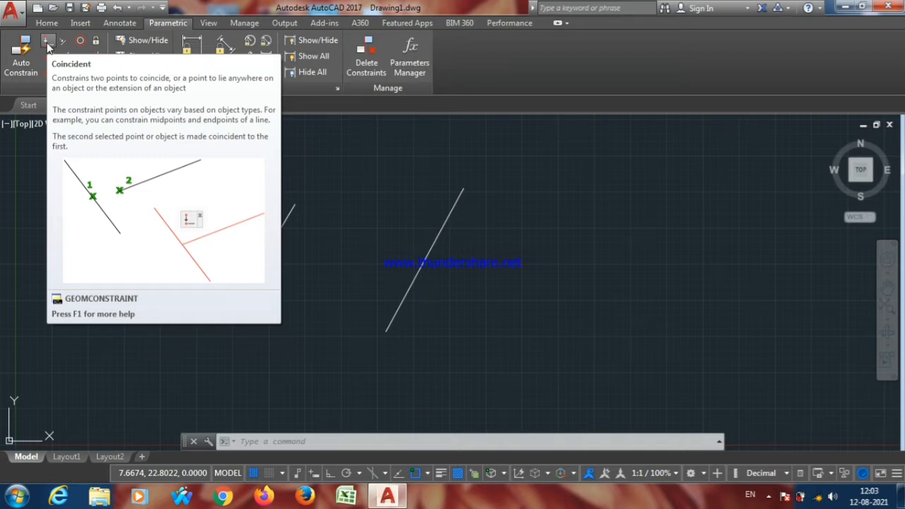
Apply a Coincident constraint joining the shorter line's lower endpoint and the longer line's upper endpoint.
left_click(47, 43)
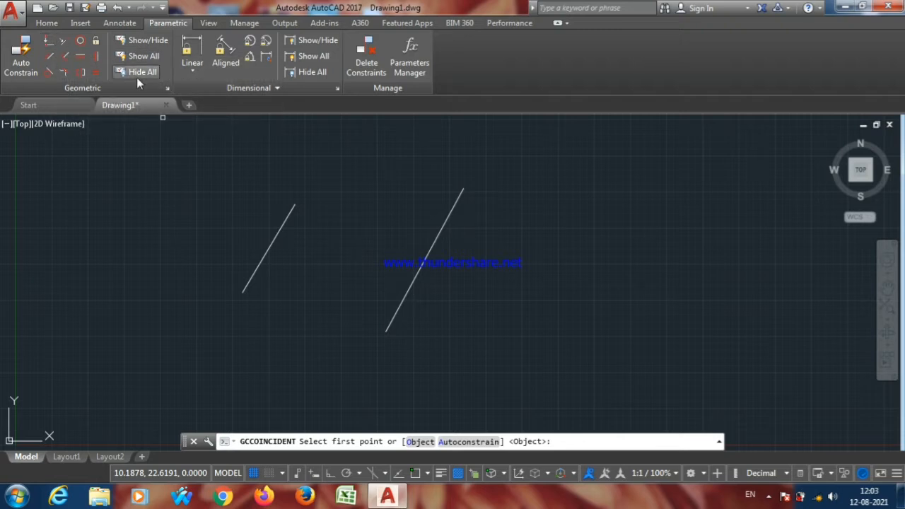
left_click(241, 294)
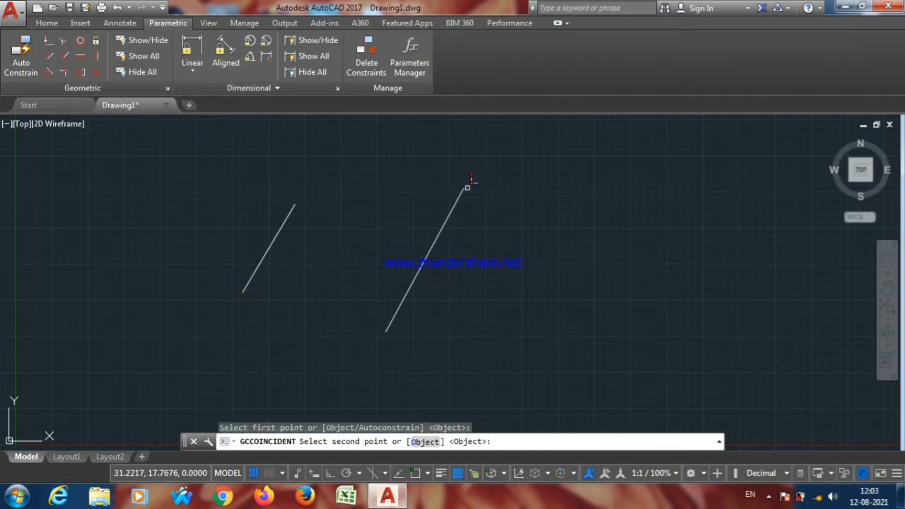
left_click(463, 189)
Draw a short slanted line to the right of the coincident pair, ending at about (28.2, 5.7).
scroll(428, 202, "down", 5)
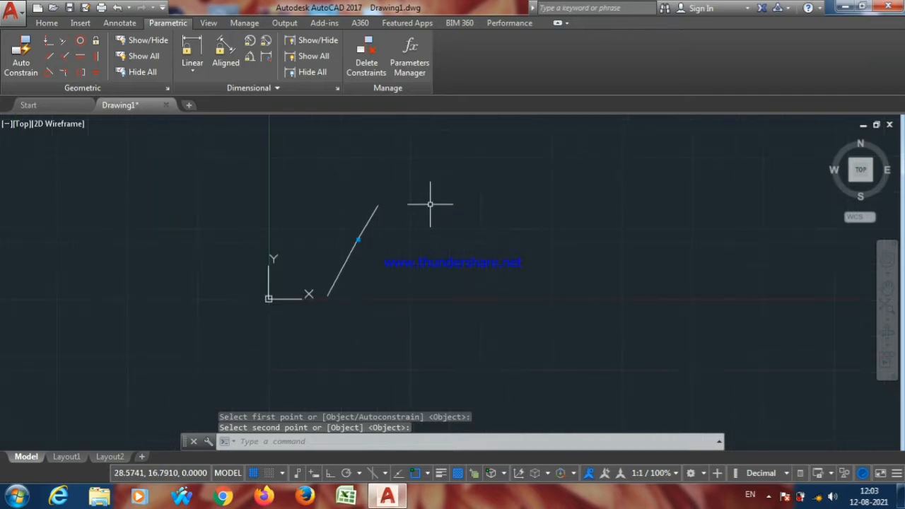
scroll(394, 260, "up", 8)
scroll(332, 251, "down", 2)
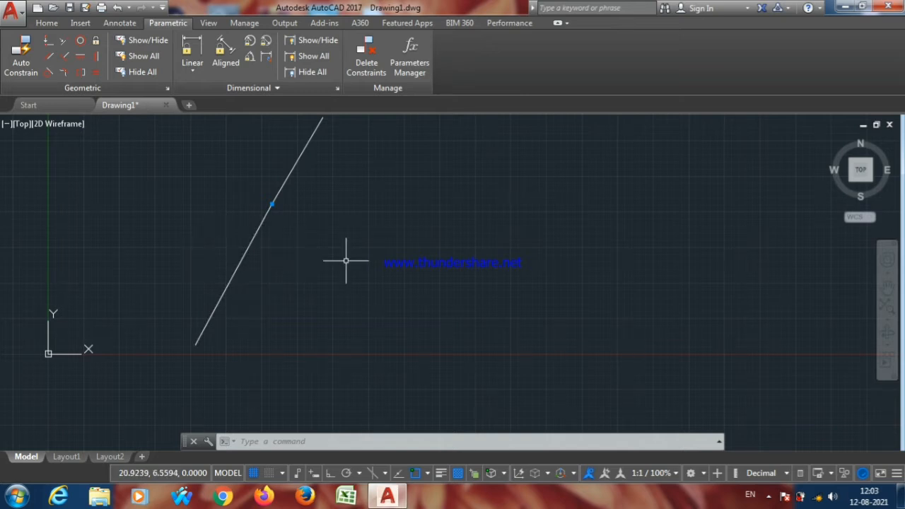
type("1")
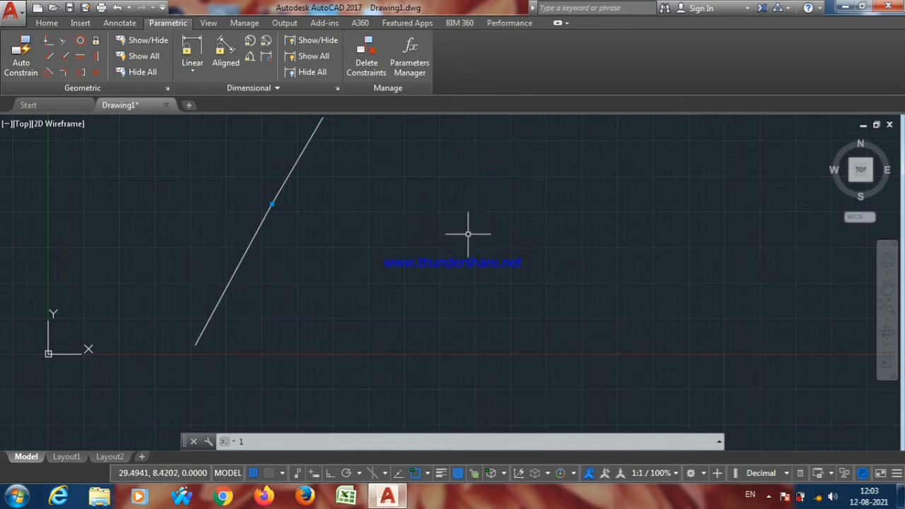
key("Return")
left_click(484, 188)
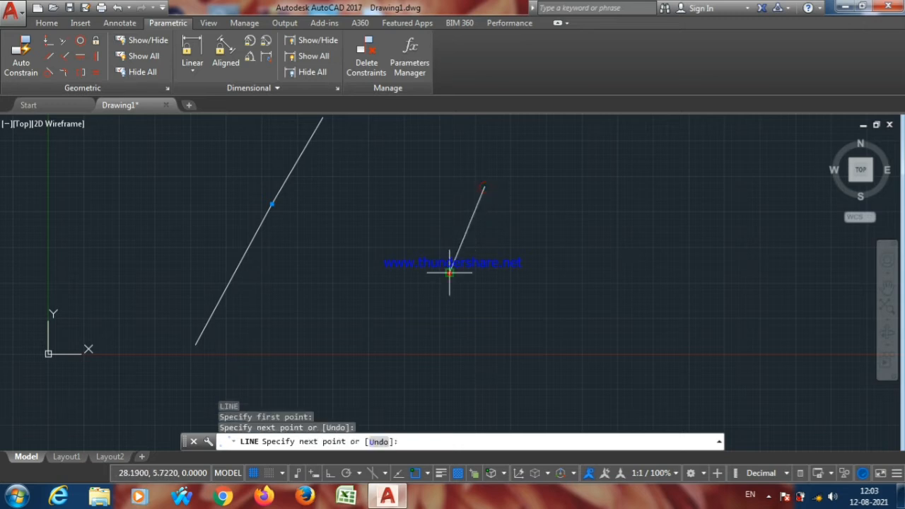
left_click(450, 273)
key("Return")
Draw a longer line leaning the opposite way beside the short one, from about (34.2, 11.3) to (38.1, 1.6).
key("Return")
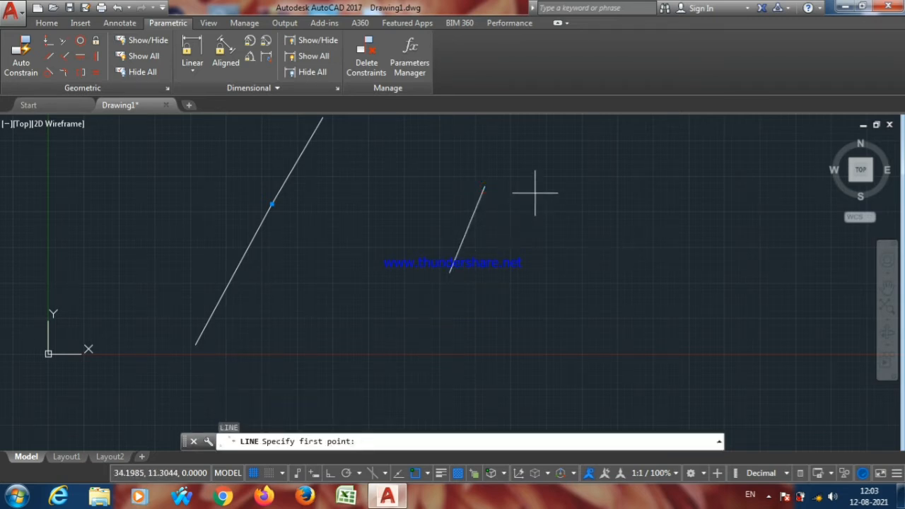
left_click(535, 193)
left_click(590, 331)
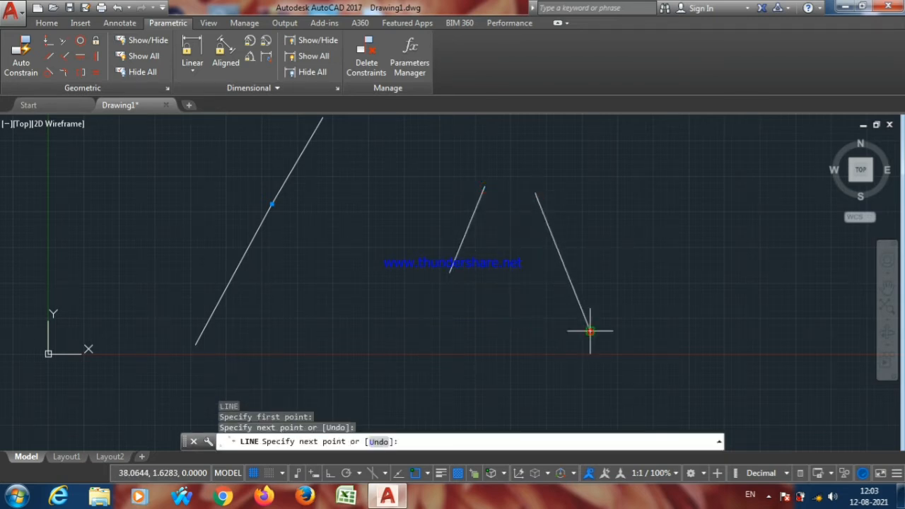
key("Return")
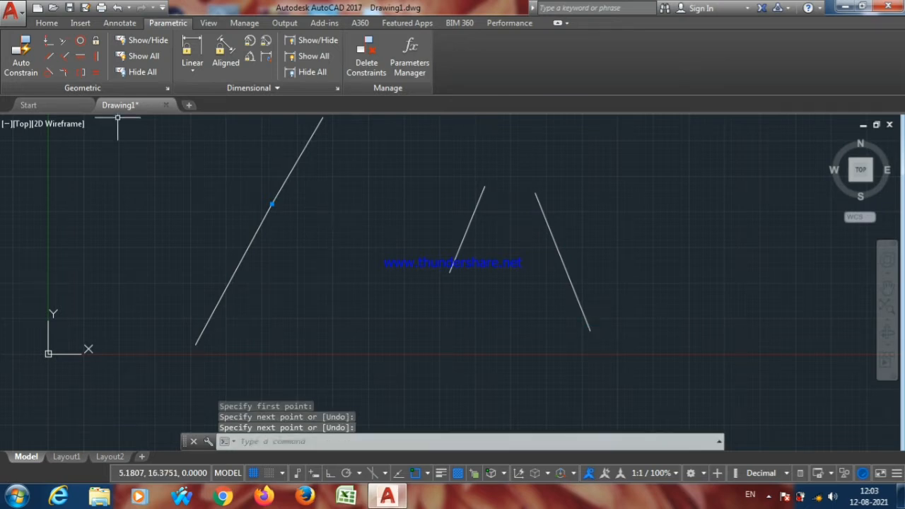
Apply a Parallel constraint with the short line as first object and the longer, oppositely leaning line as second.
left_click(49, 60)
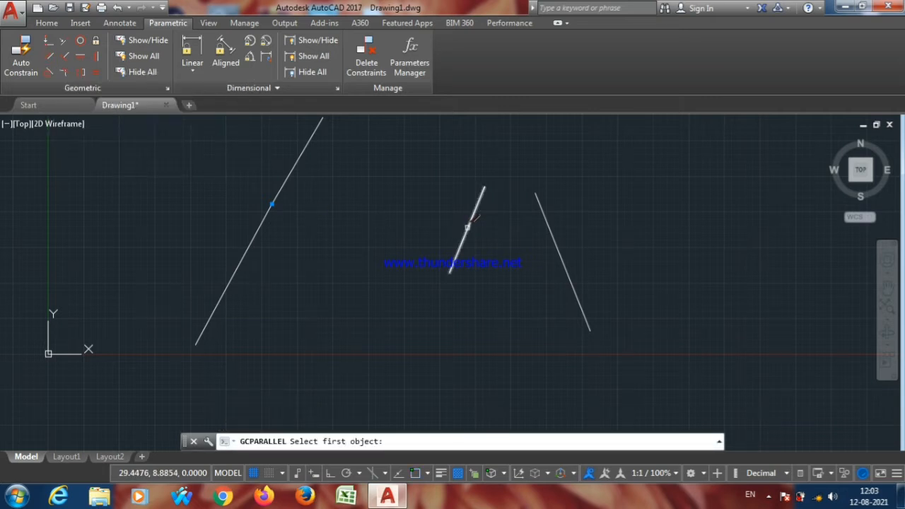
left_click(468, 226)
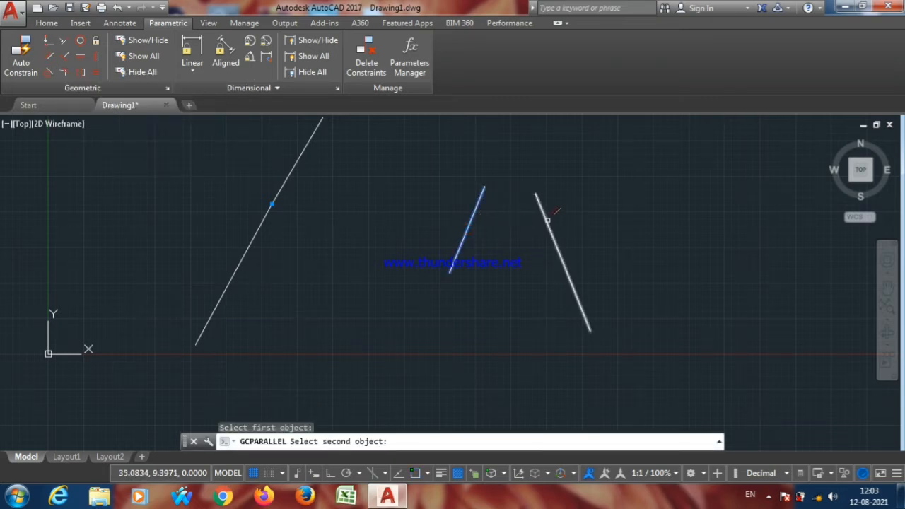
left_click(547, 221)
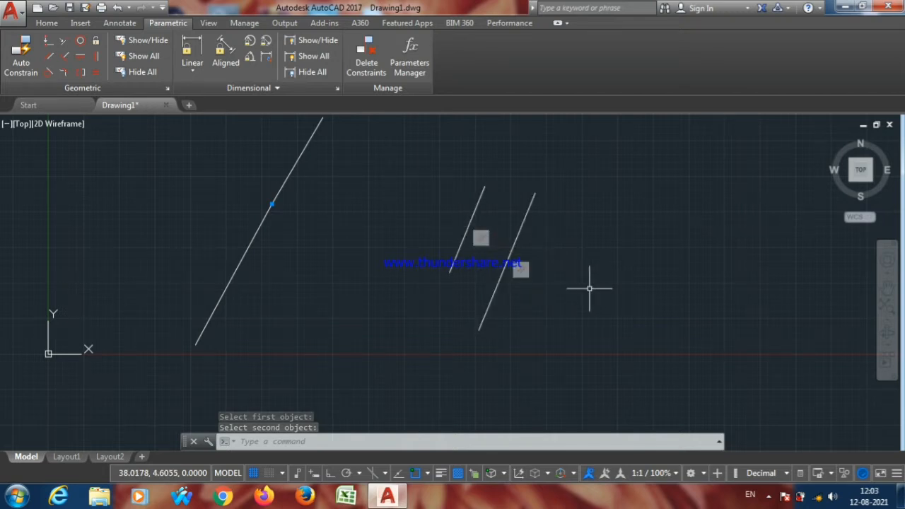
Draw a circle to the right of the parallel lines, centred at about (41.1, 6.7).
scroll(277, 270, "down", 2)
scroll(424, 269, "up", 4)
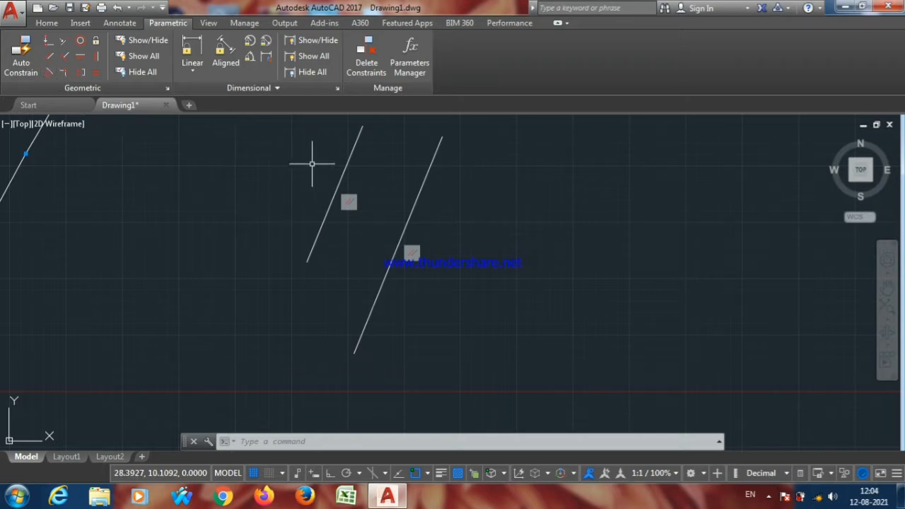
type("c")
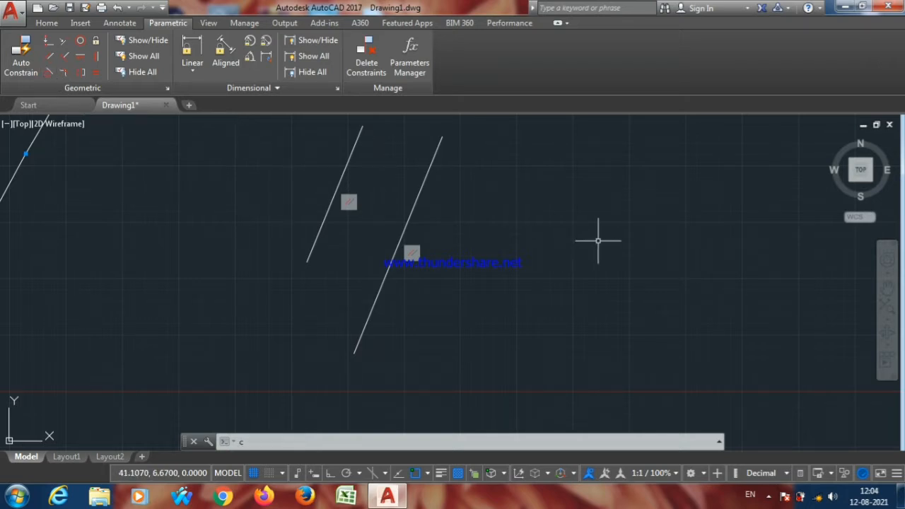
key("Return")
left_click(598, 240)
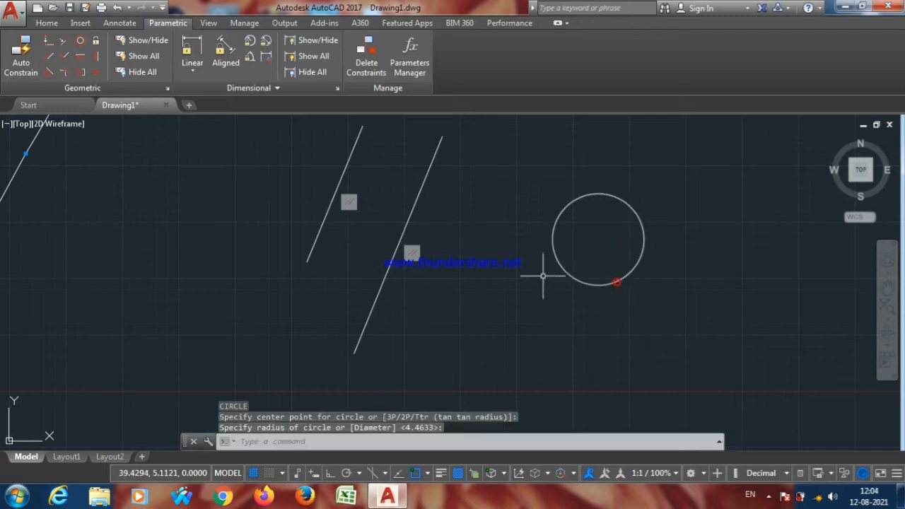
left_click(543, 276)
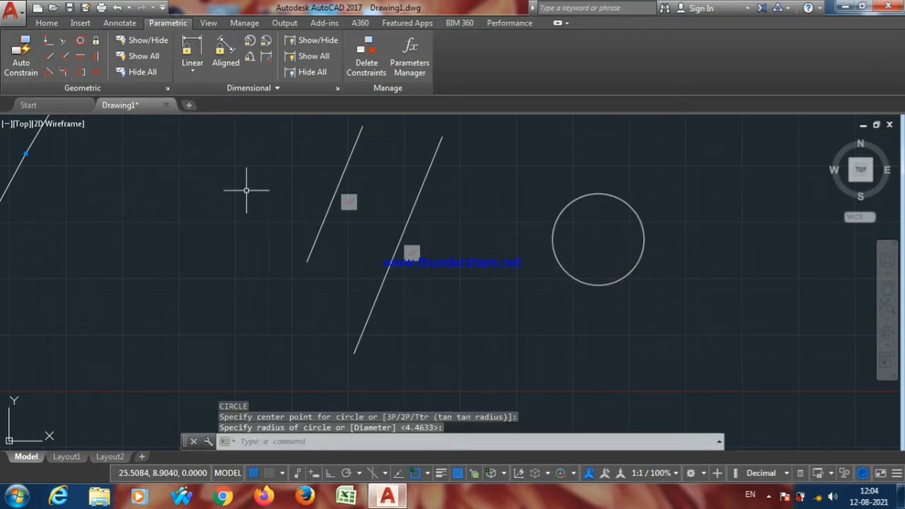
Draw a slanted line just above the circle, rising to the upper right and ending at about (46.1, 11.9).
key("Return")
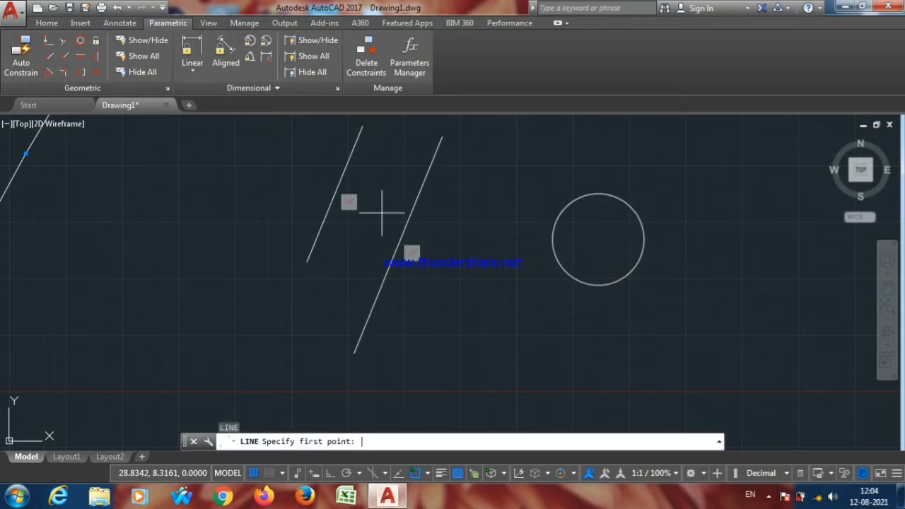
left_click(592, 169)
left_click(711, 123)
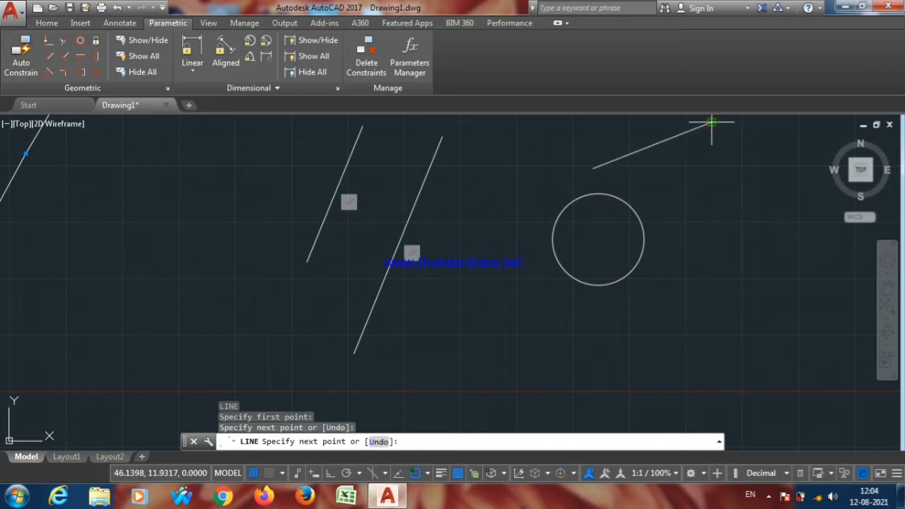
key("Return")
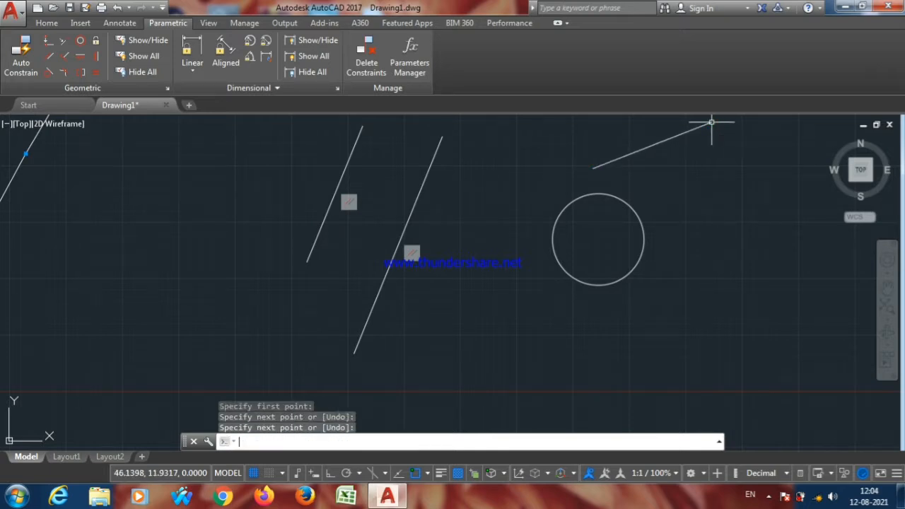
Apply a Tangent constraint between the slanted line and the circle, selecting the line first.
left_click(48, 73)
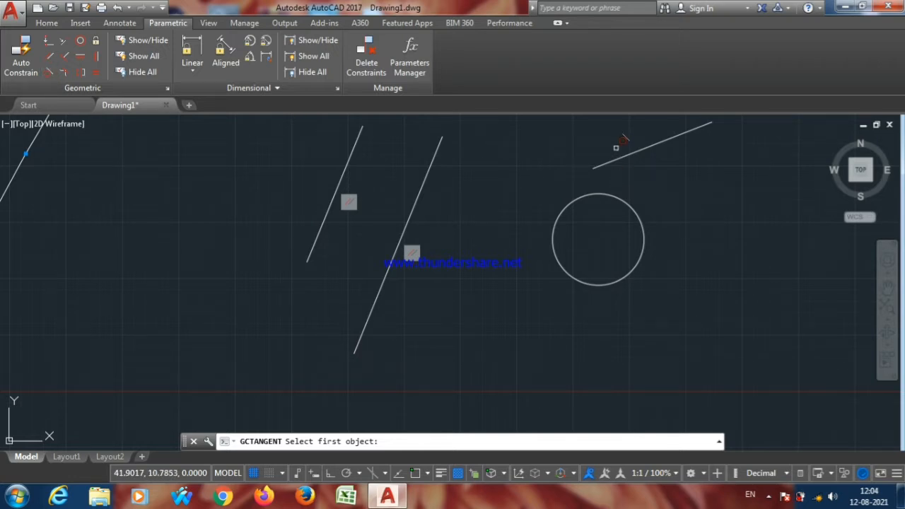
left_click(621, 155)
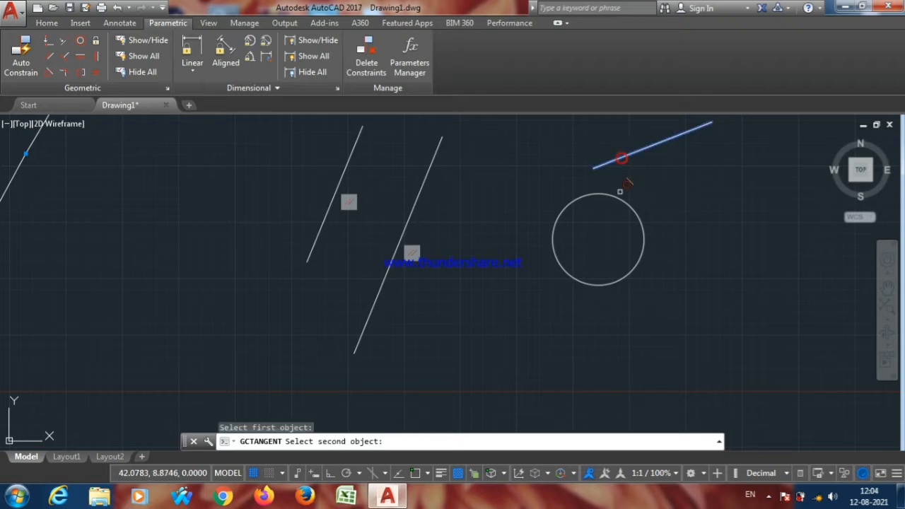
left_click(623, 201)
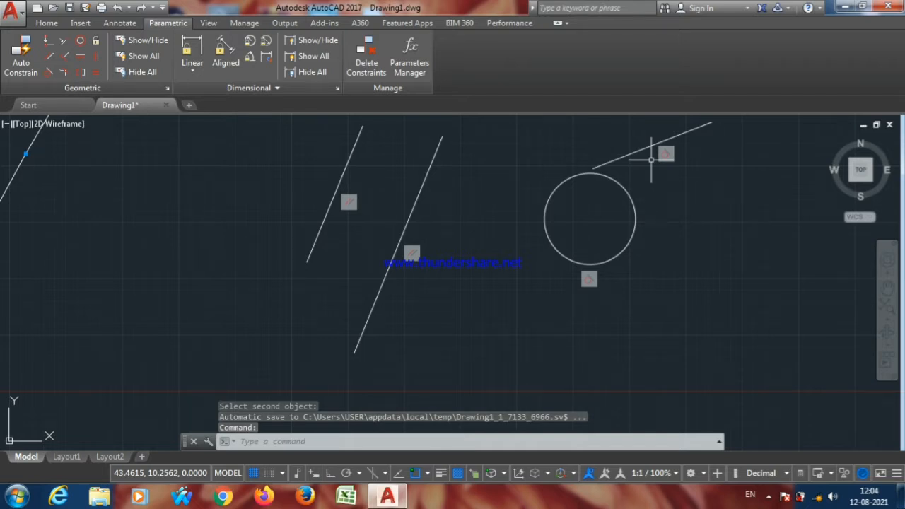
Draw a short, steep line in the free space right of the circle, ending at about (60.0, 1.4).
scroll(384, 247, "down", 5)
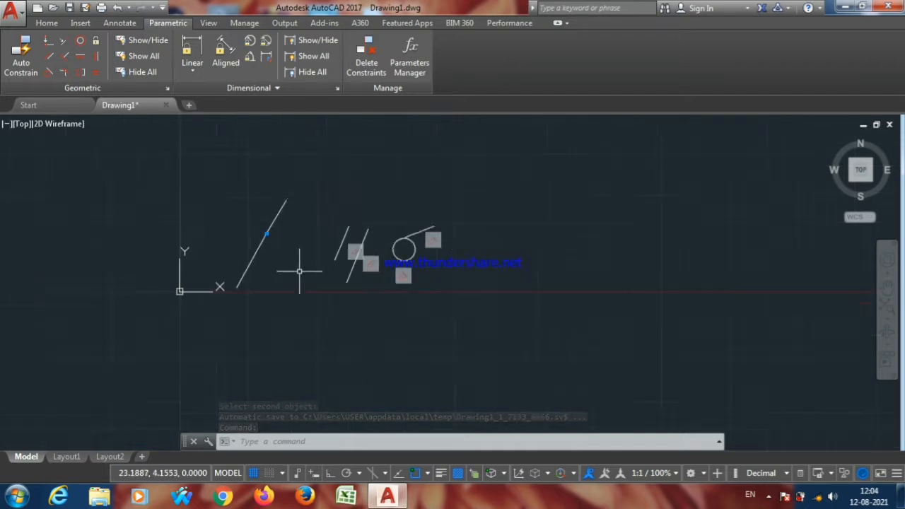
scroll(359, 304, "up", 3)
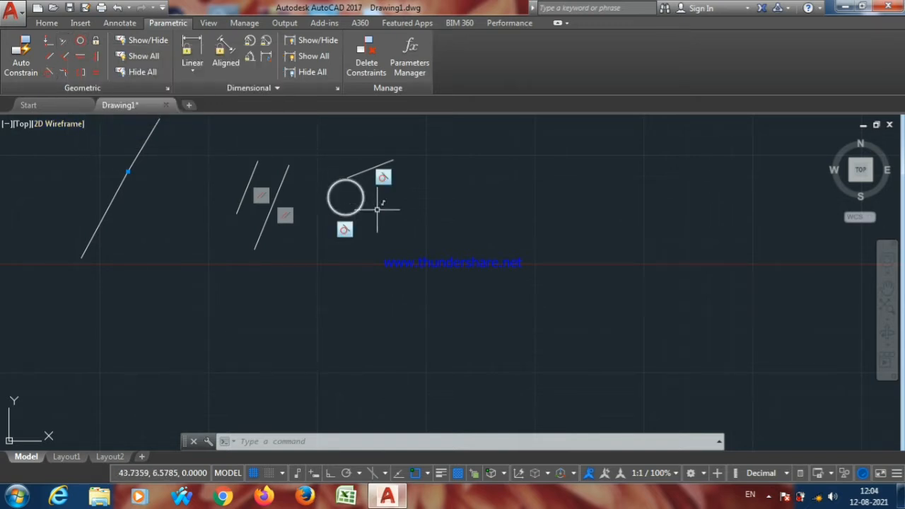
type("l")
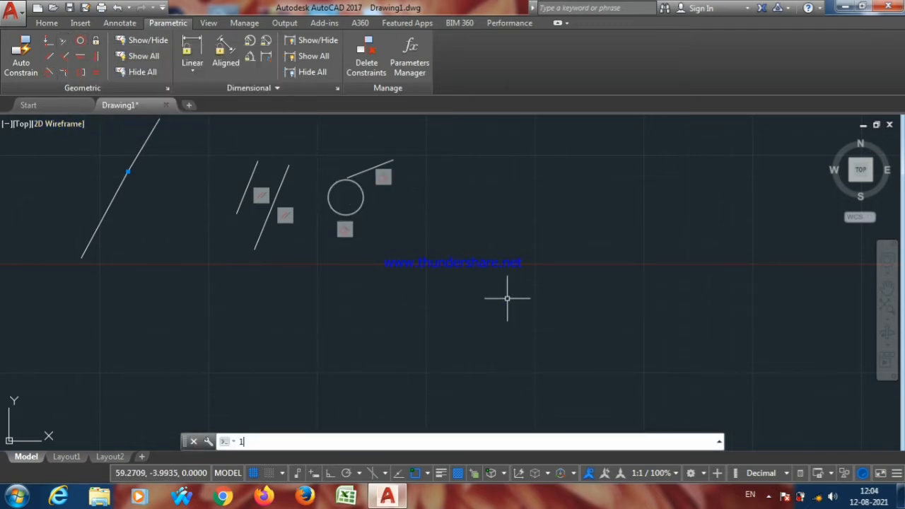
key("Return")
left_click(525, 194)
left_click(514, 251)
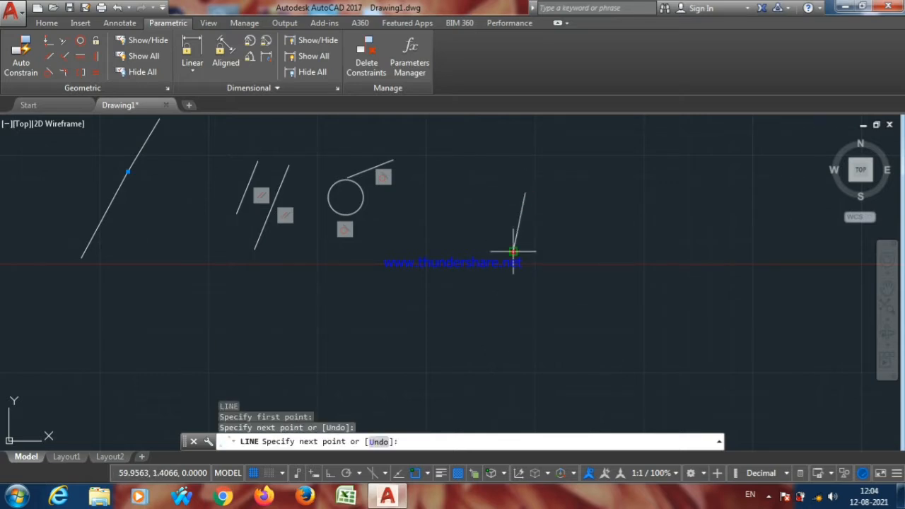
key("Return")
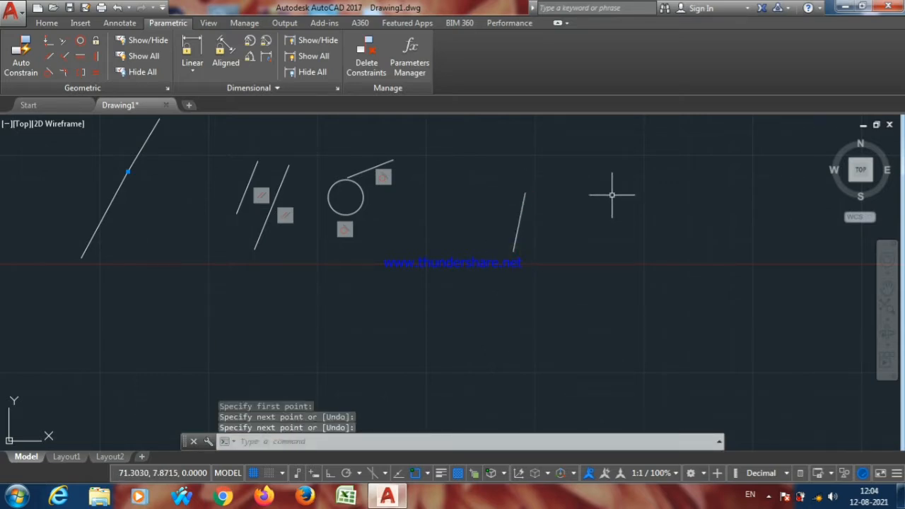
Draw a longer, nearly vertical line to the right of the short steep one, from about (71.3, 7.9) to (70.8, -2.9).
key("Return")
left_click(612, 194)
left_click(608, 288)
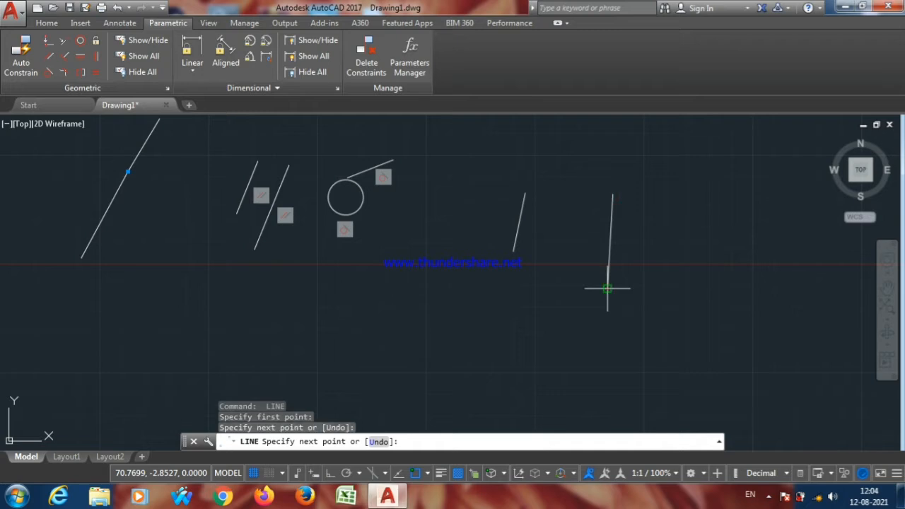
key("Return")
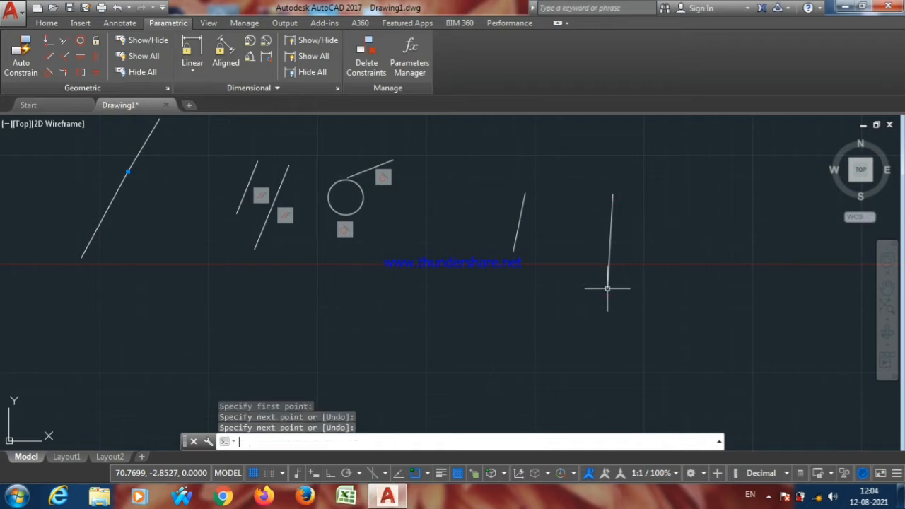
Apply a Collinear constraint between the short steep line and the longer, nearly vertical line, selecting the short one first.
left_click(66, 41)
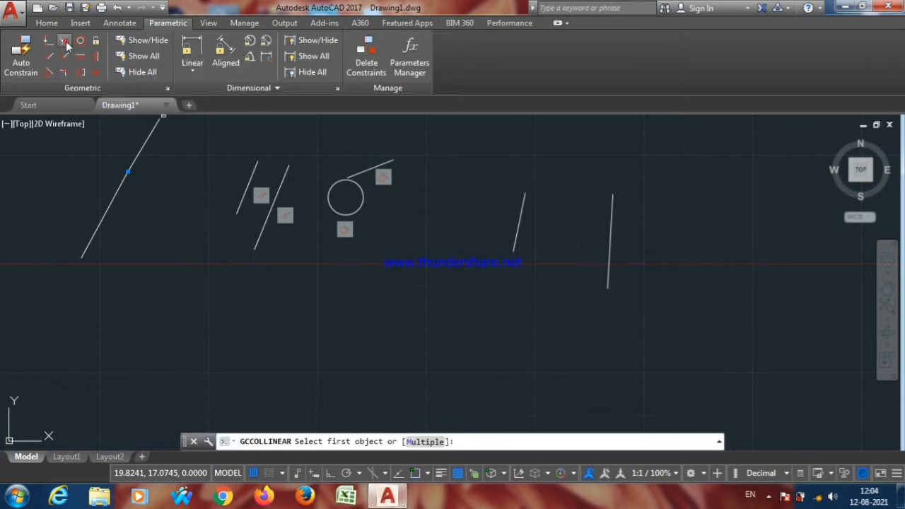
left_click(518, 218)
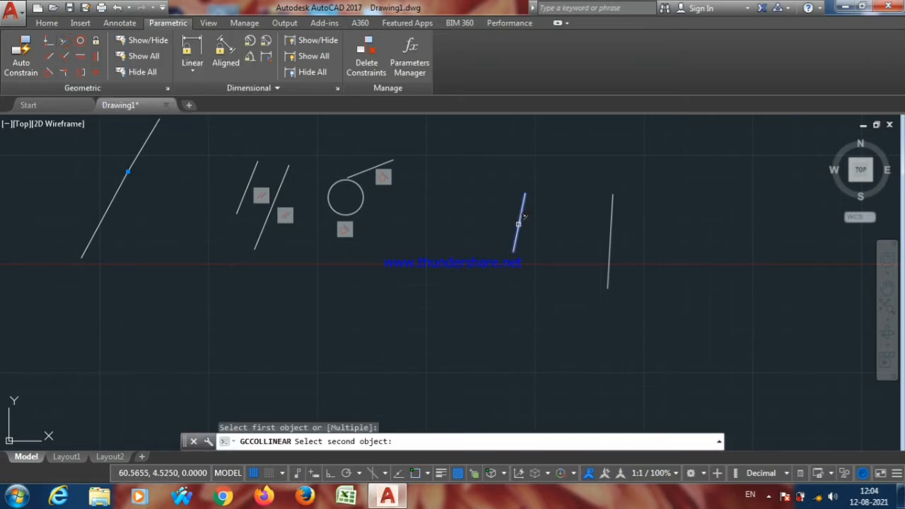
left_click(609, 234)
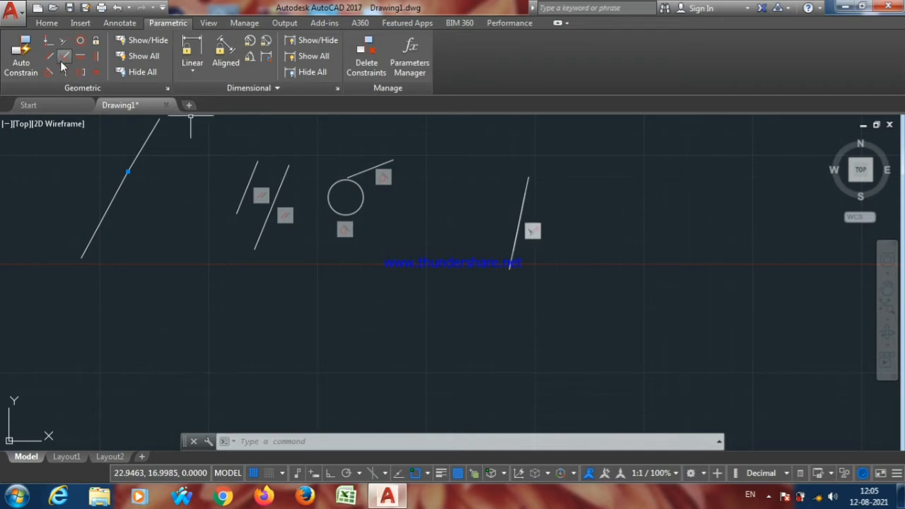
key("Return")
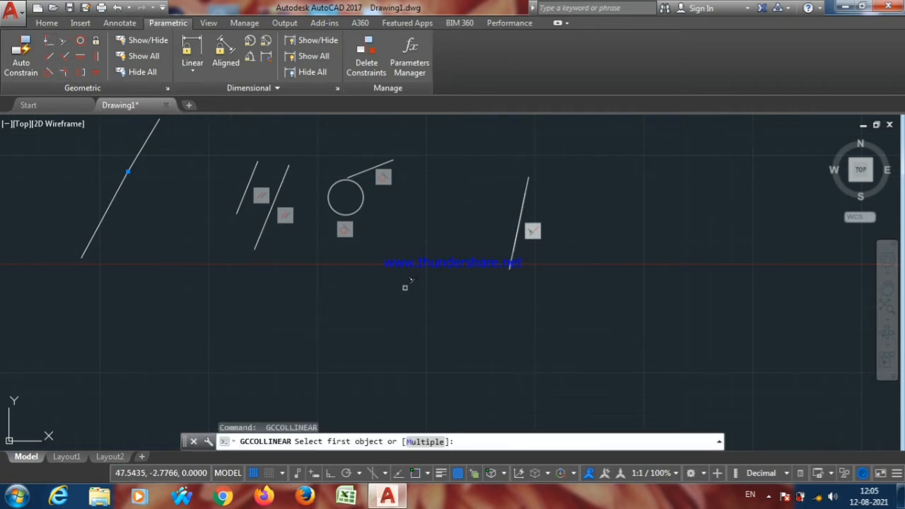
right_click(405, 292)
left_click(430, 311)
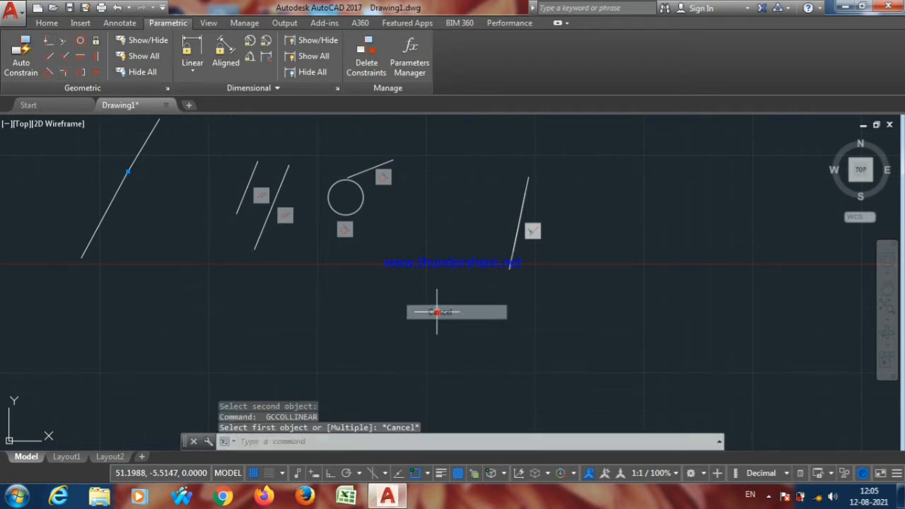
Draw a short slanted line below and to the left of the collinear lines, running down to the lower left.
type("l")
key("Return")
left_click(450, 267)
left_click(428, 325)
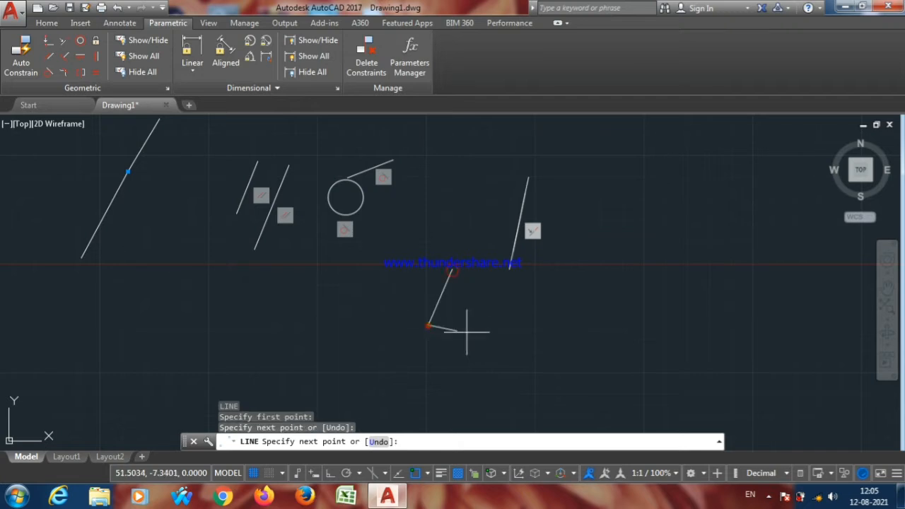
key("Return")
Draw a longer line below and to the right of the collinear lines, running diagonally down to the lower right.
key("Return")
left_click(566, 287)
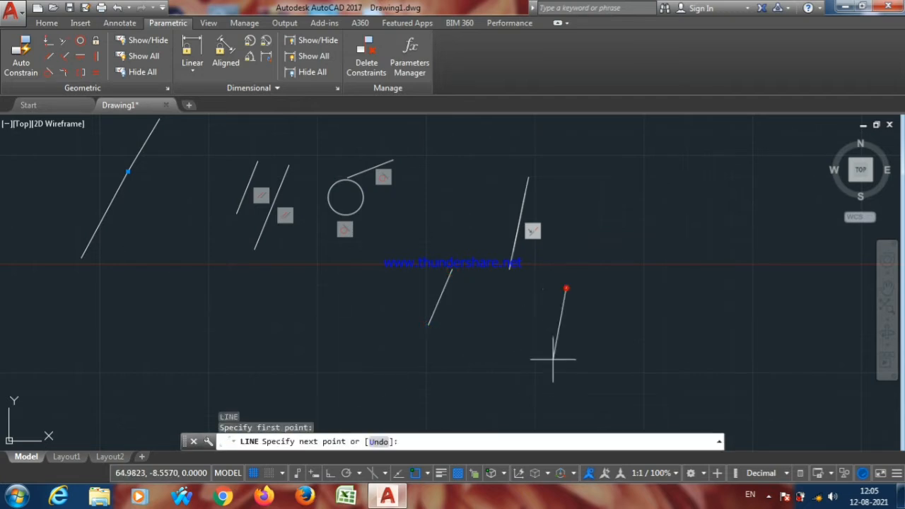
left_click(631, 358)
key("Return")
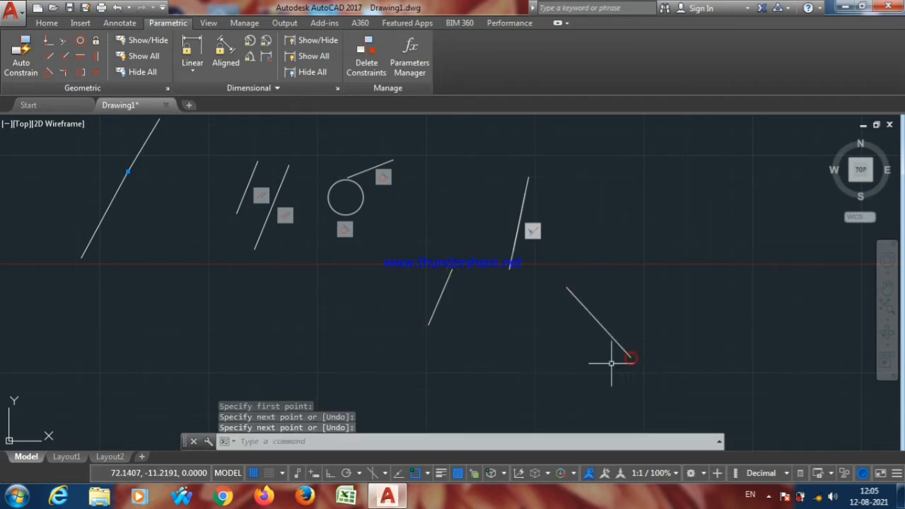
Apply a Perpendicular constraint between the two unconstrained lower lines, selecting the short one first, and undo it.
left_click(63, 57)
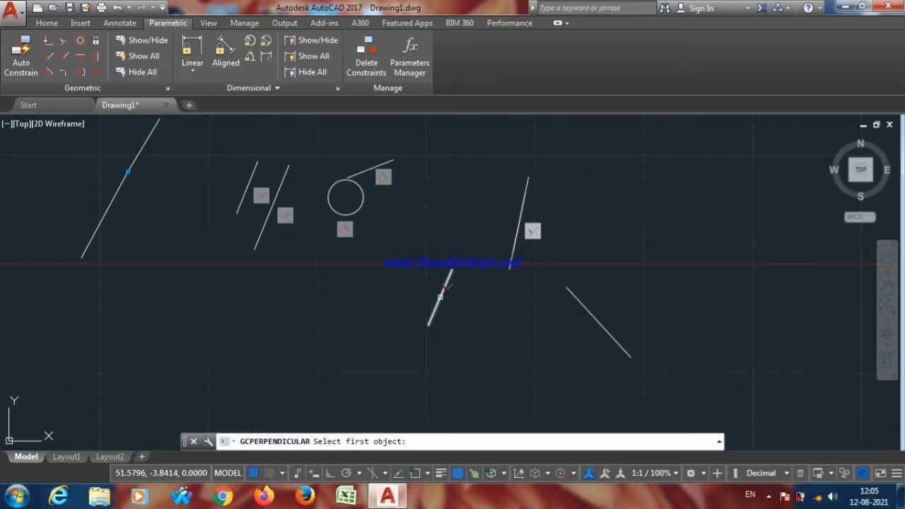
left_click(440, 297)
left_click(582, 302)
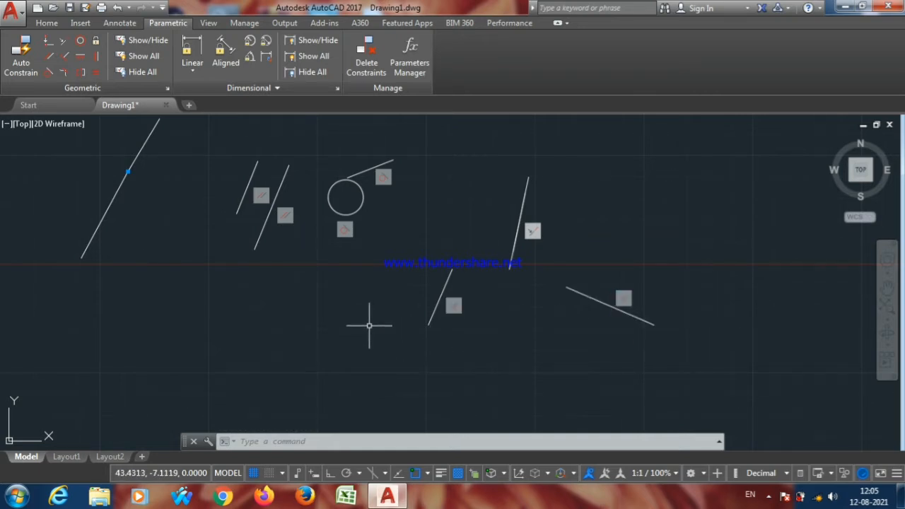
key("ctrl+z")
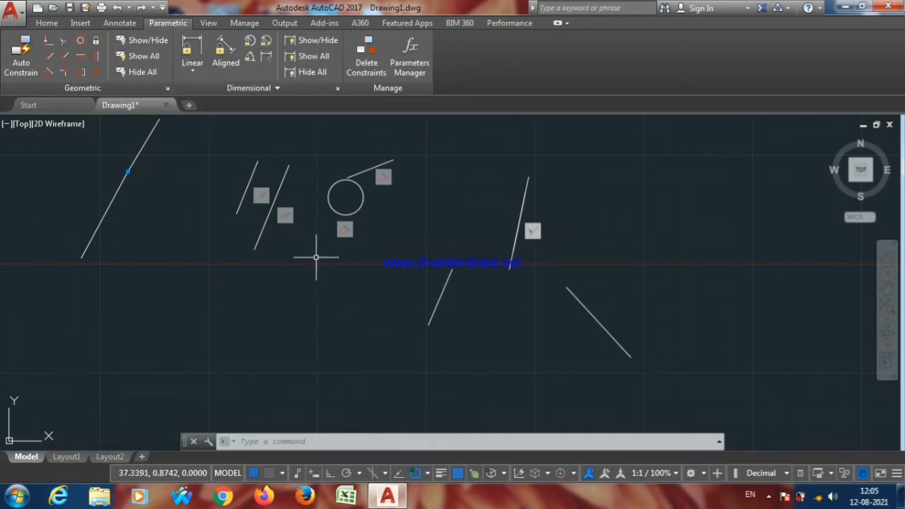
Draw a circle with a radius of about 5.6 in the free space below the small circle.
type("c")
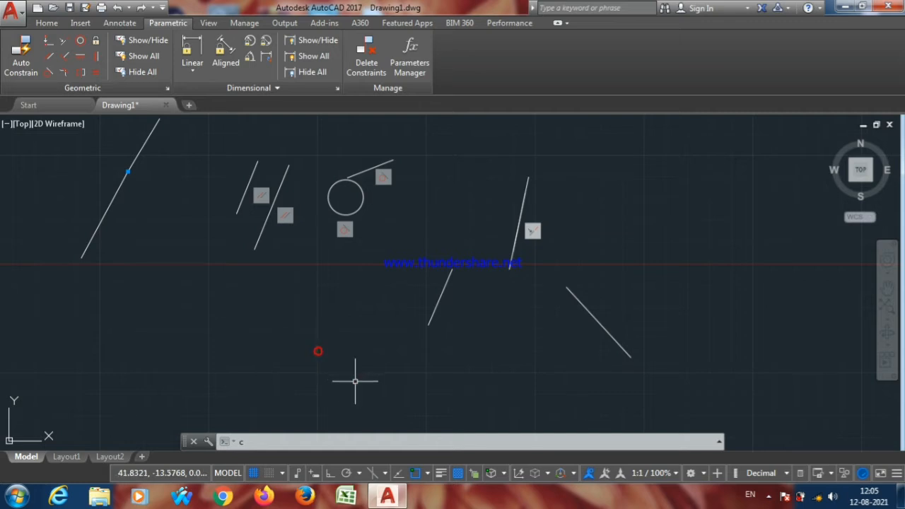
key("Return")
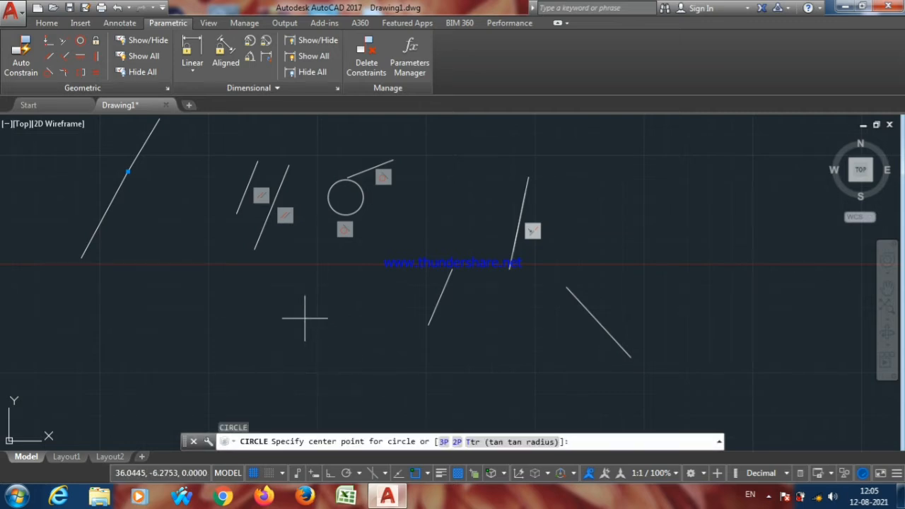
left_click(320, 314)
left_click(345, 353)
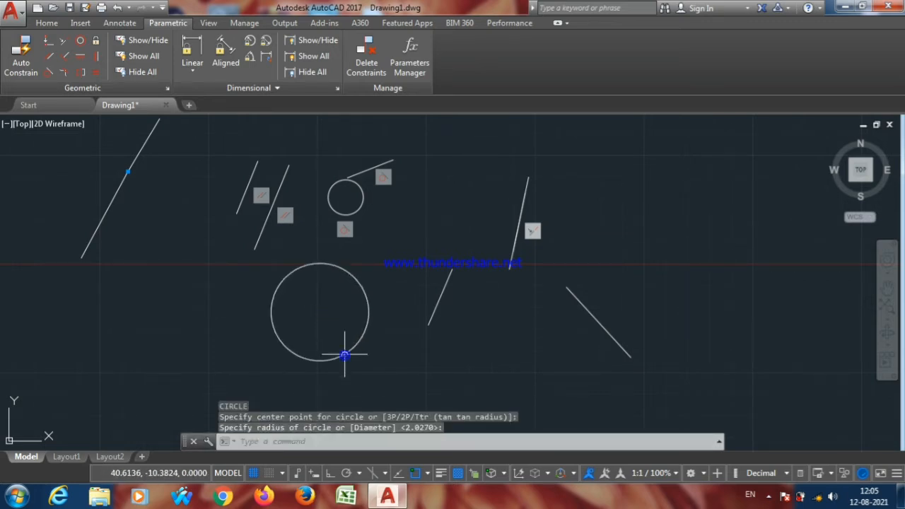
Draw a slightly smaller circle to the left of the large one, just below the long slanted line.
key("Return")
left_click(140, 284)
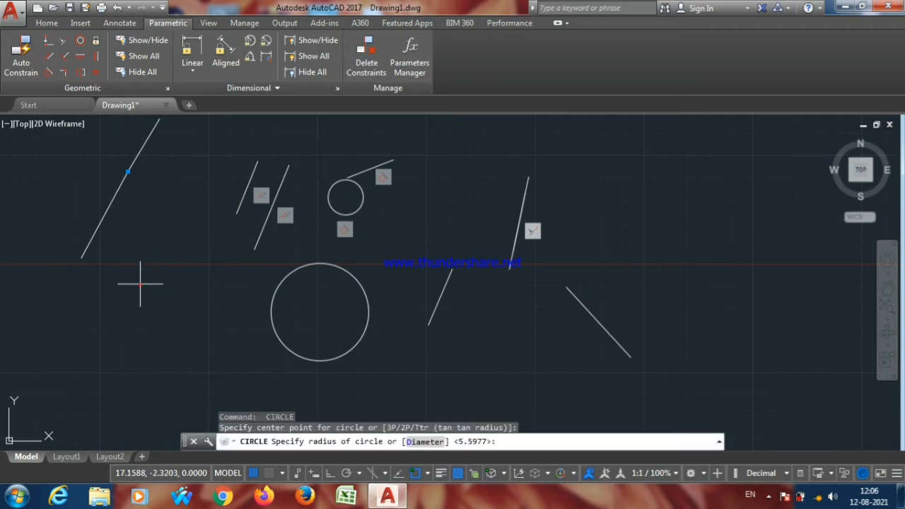
left_click(156, 323)
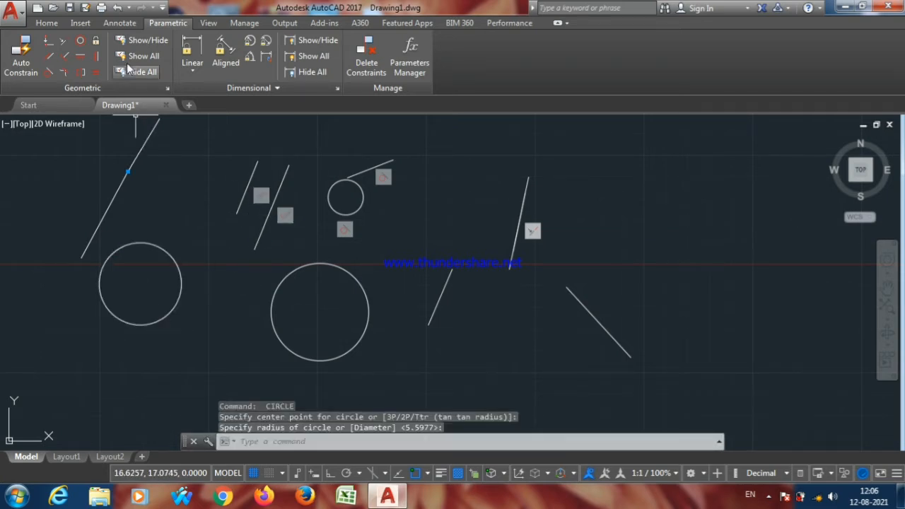
Apply a Concentric constraint between the two large circles, selecting the left, slightly smaller one first.
left_click(80, 40)
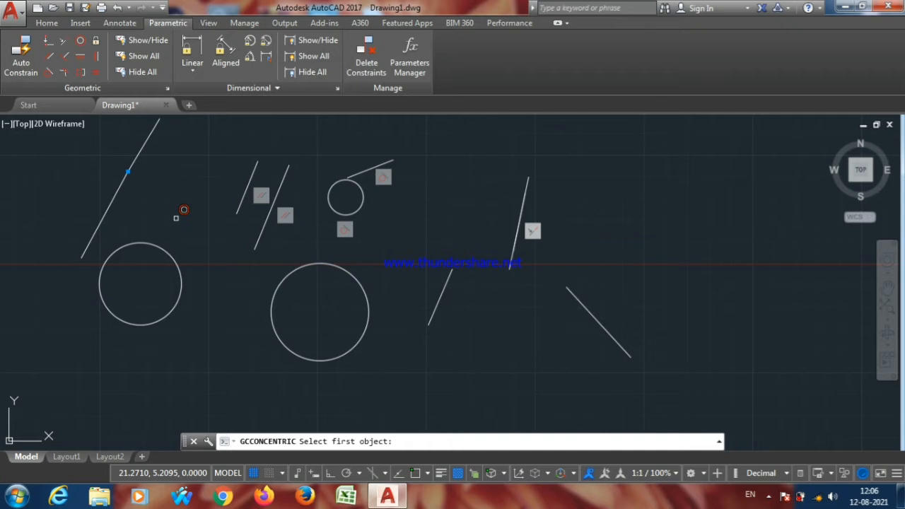
left_click(185, 272)
left_click(272, 296)
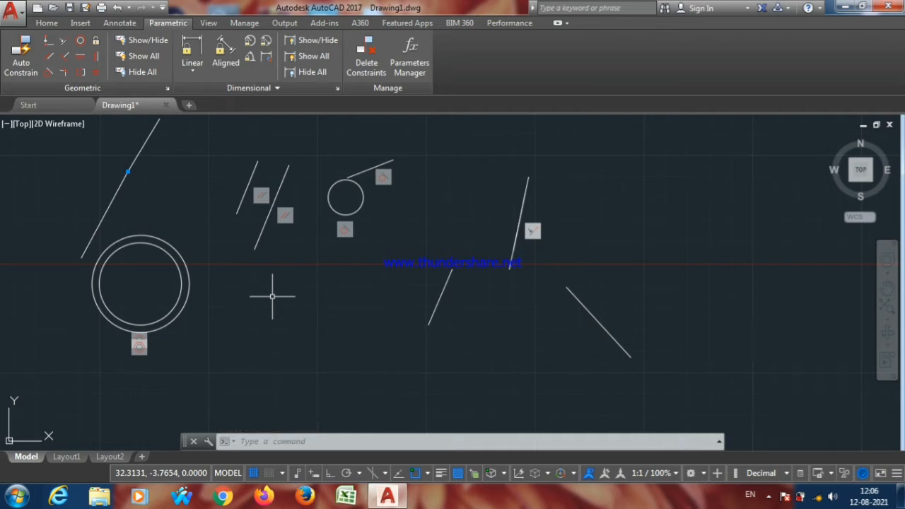
Apply a Horizontal constraint to the short lower line and a Vertical constraint to the diagonal line at its right.
left_click(79, 57)
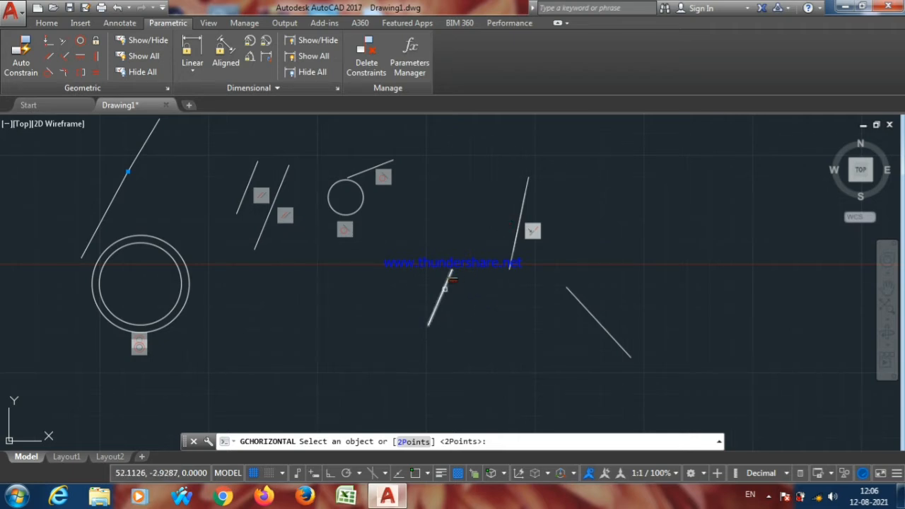
left_click(444, 288)
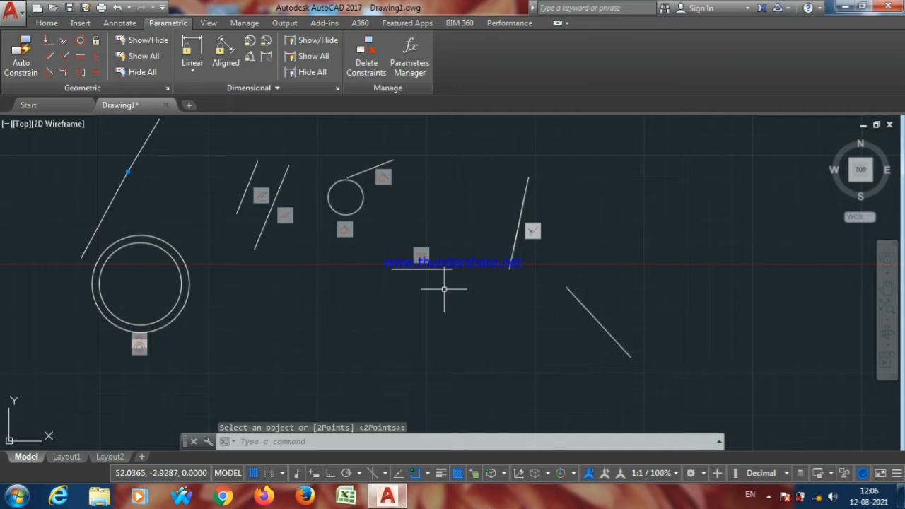
left_click(96, 56)
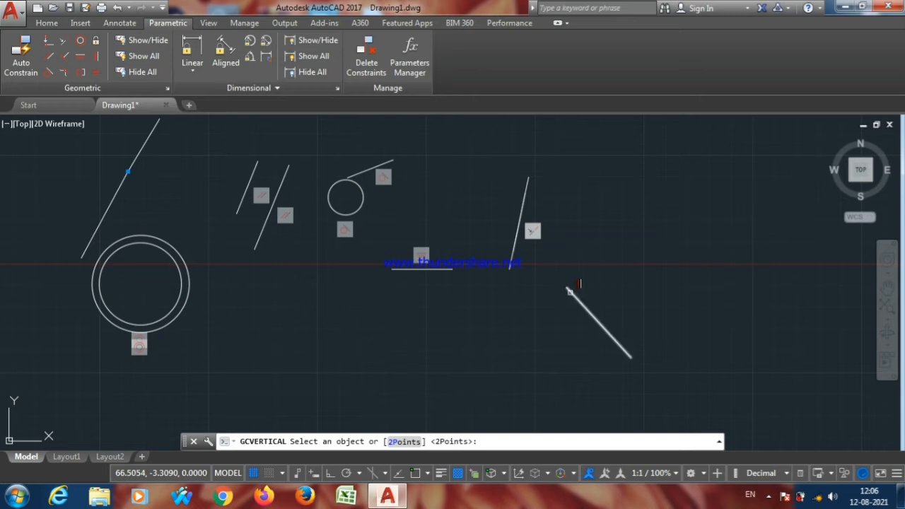
left_click(569, 290)
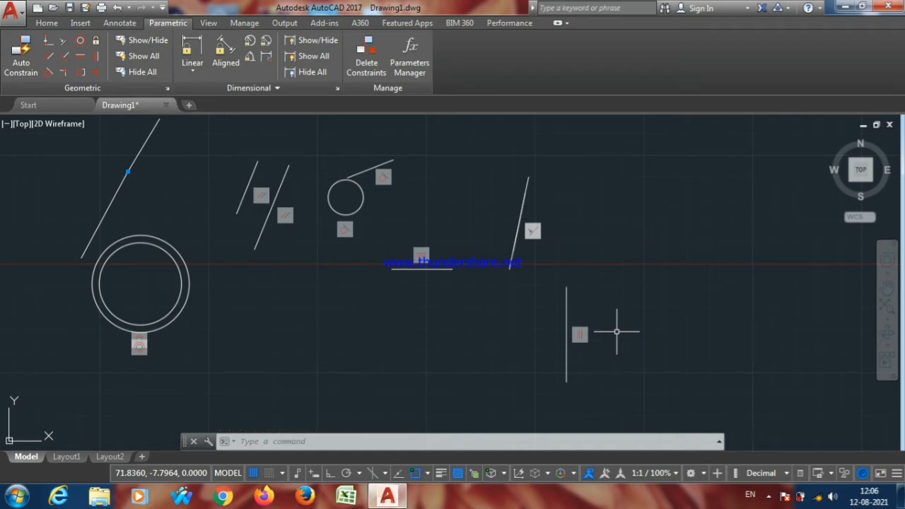
Undo the latest constraints, circles and lines back to before the Collinear constraint was applied.
key("ctrl+z")
key("ctrl+z")
key("ctrl+z")
key("ctrl+z")
key("ctrl+z")
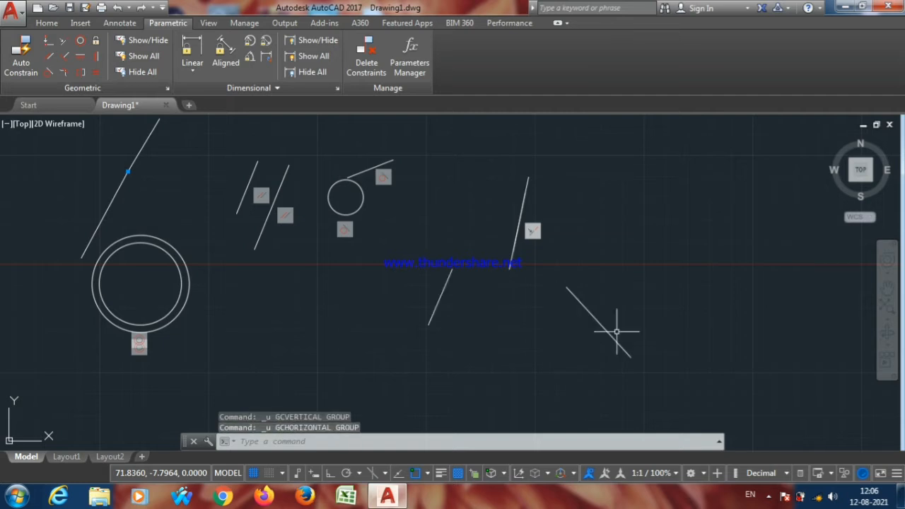
key("ctrl+z")
key("ctrl+z")
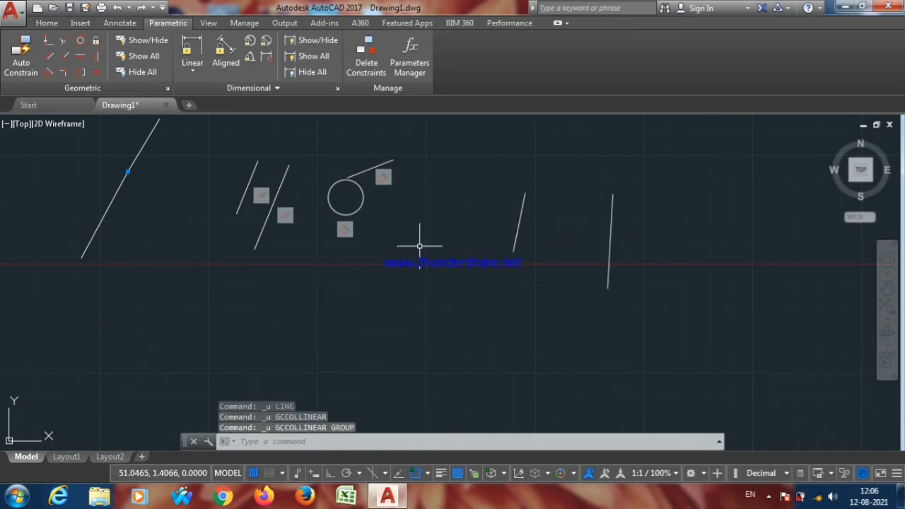
Apply an Equal constraint between the short steep line and the longer, nearly vertical line, selecting the short one first.
left_click(93, 74)
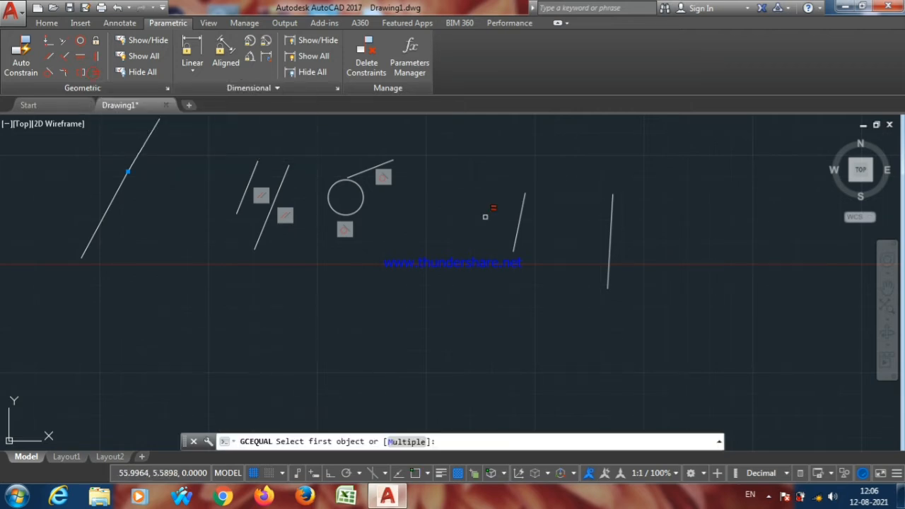
left_click(521, 210)
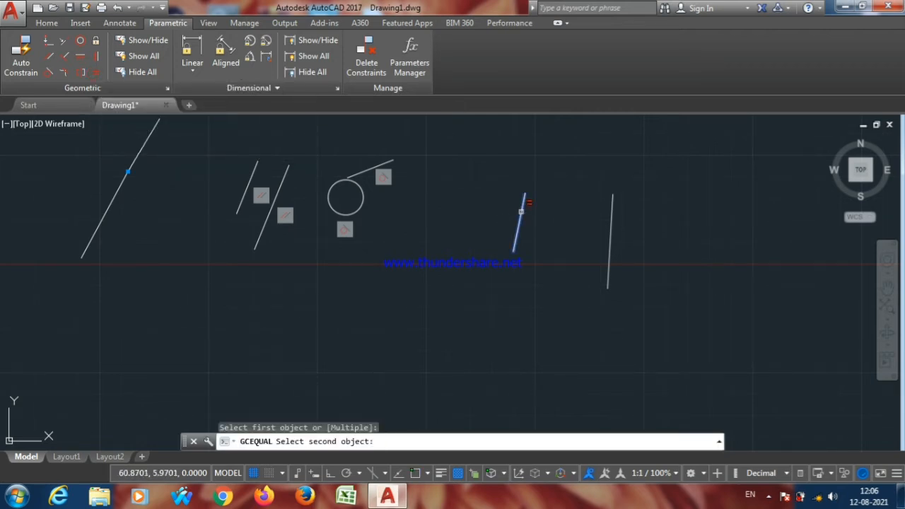
left_click(610, 228)
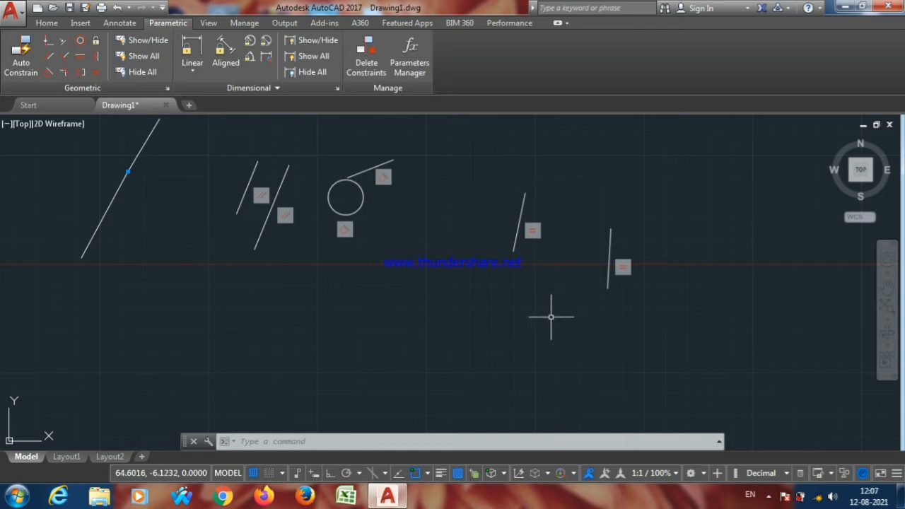
left_click(96, 42)
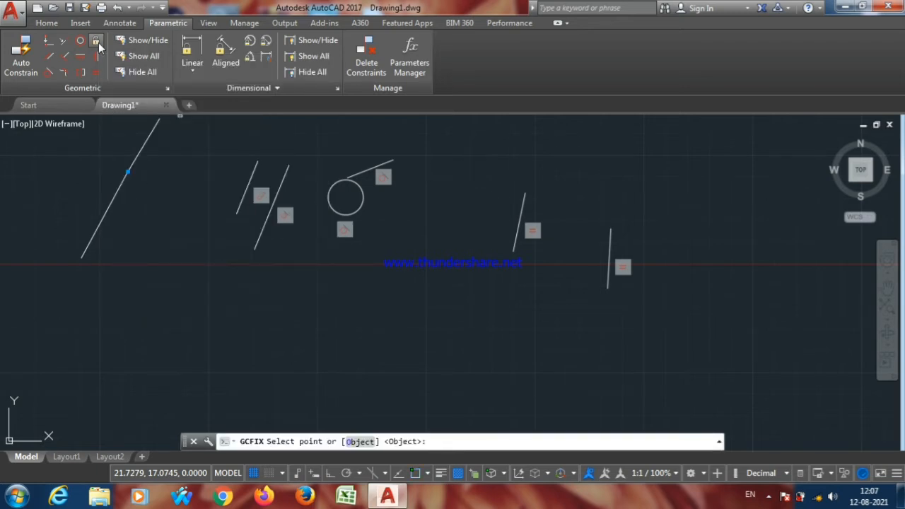
right_click(190, 166)
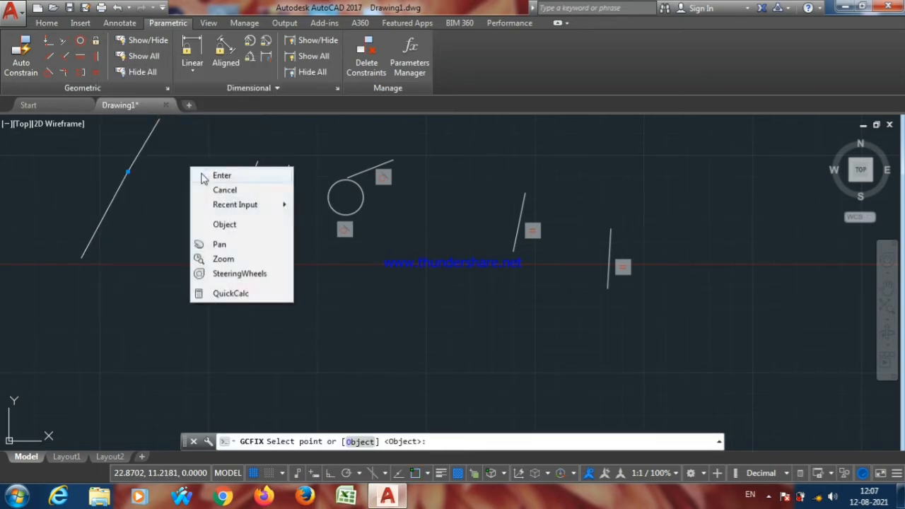
left_click(242, 191)
Undo the Equal constraint between the short steep line and the nearly vertical line.
key("ctrl+z")
key("ctrl+z")
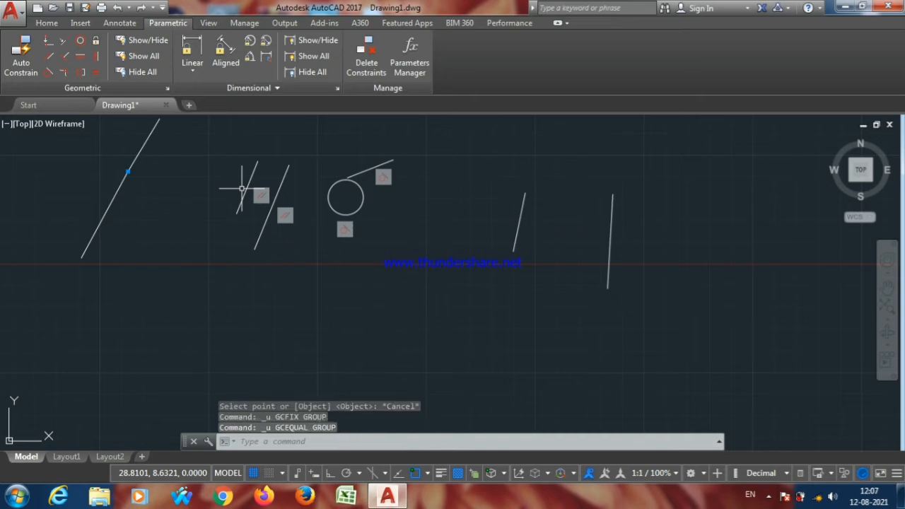
Apply a Fix constraint to the upper endpoint of the longer, nearly vertical line and undo it.
left_click(99, 45)
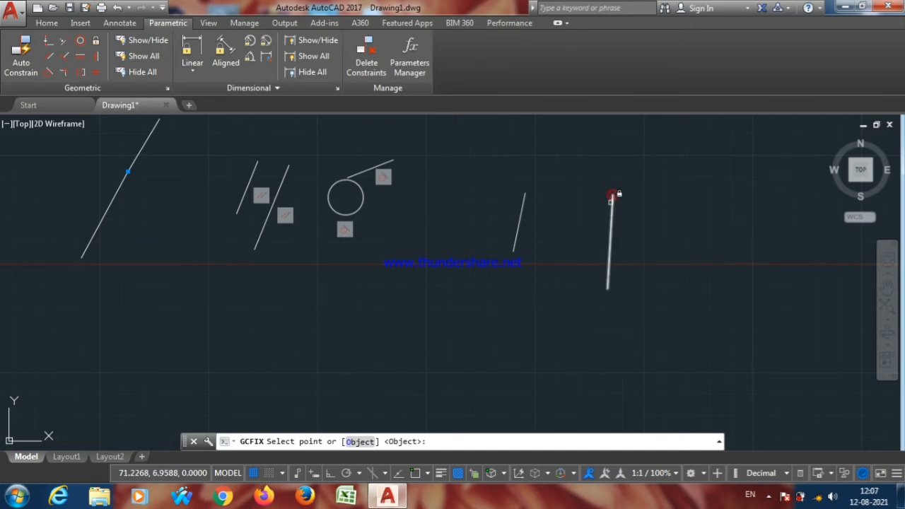
left_click(613, 197)
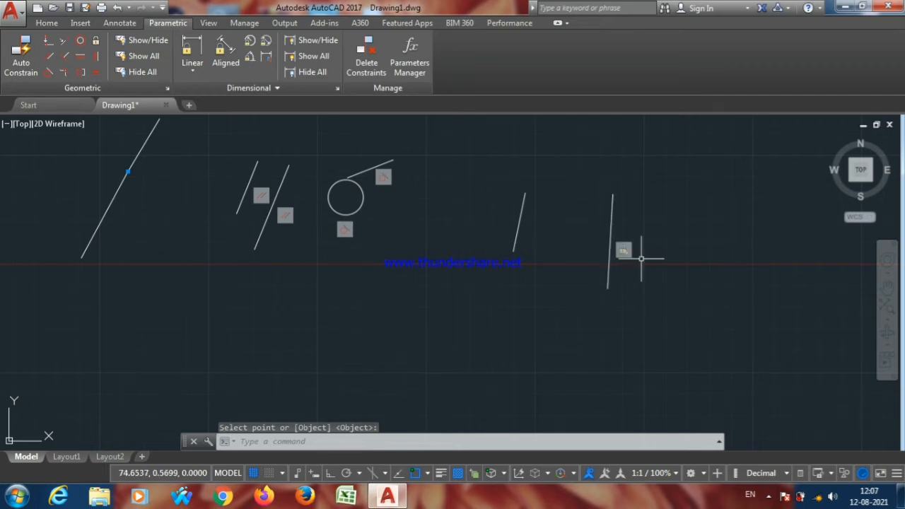
key("ctrl+z")
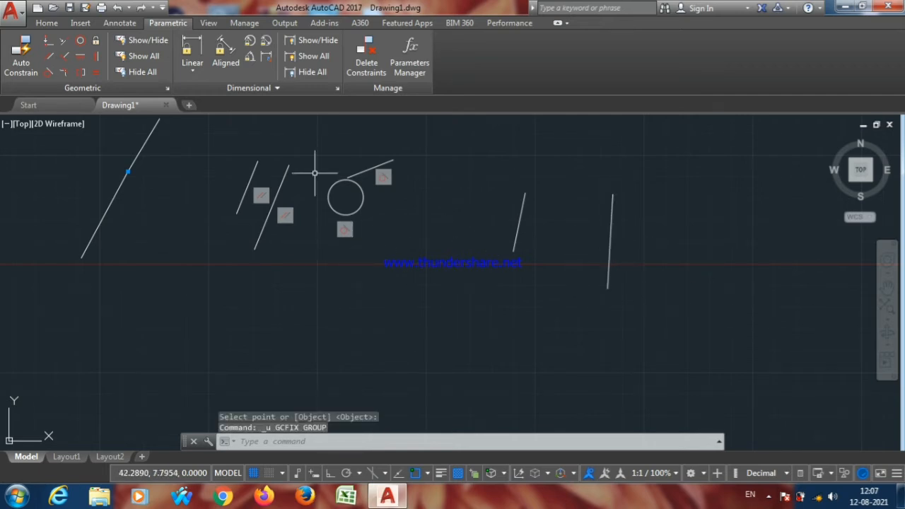
Apply a Fix constraint to the whole longer, nearly vertical line using the Object option.
left_click(97, 40)
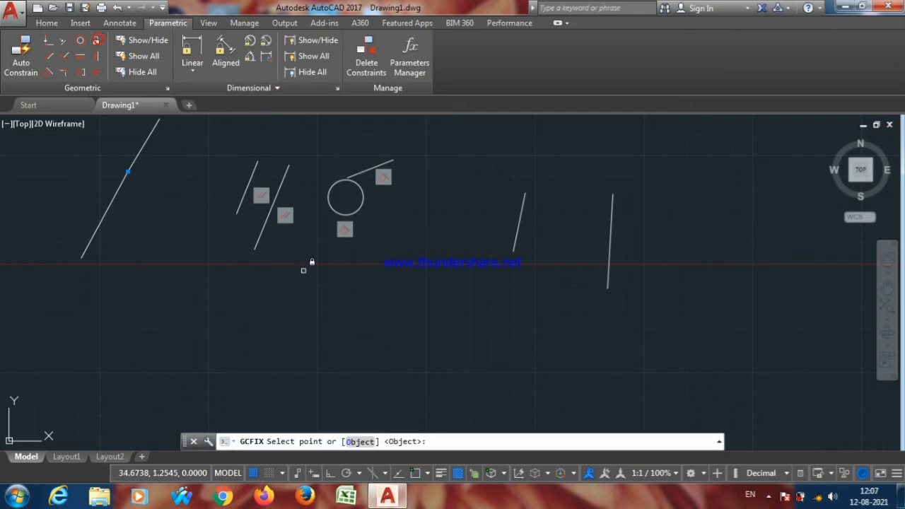
left_click(360, 442)
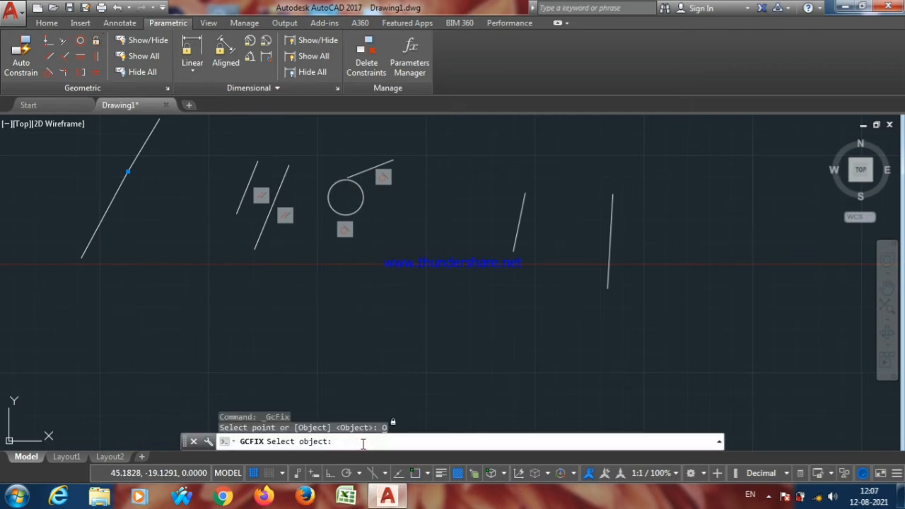
left_click(611, 245)
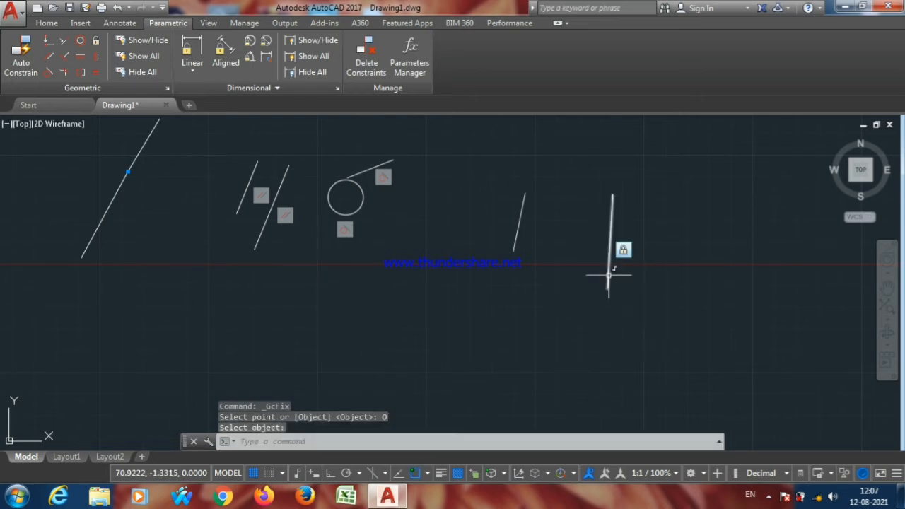
Apply Fix constraints to the upper and lower endpoints of the longer, nearly vertical line.
left_click(95, 40)
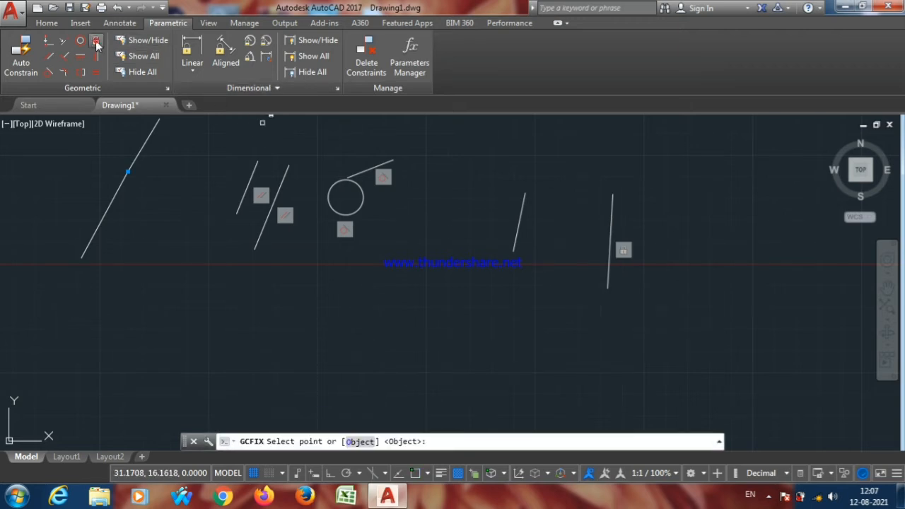
left_click(613, 194)
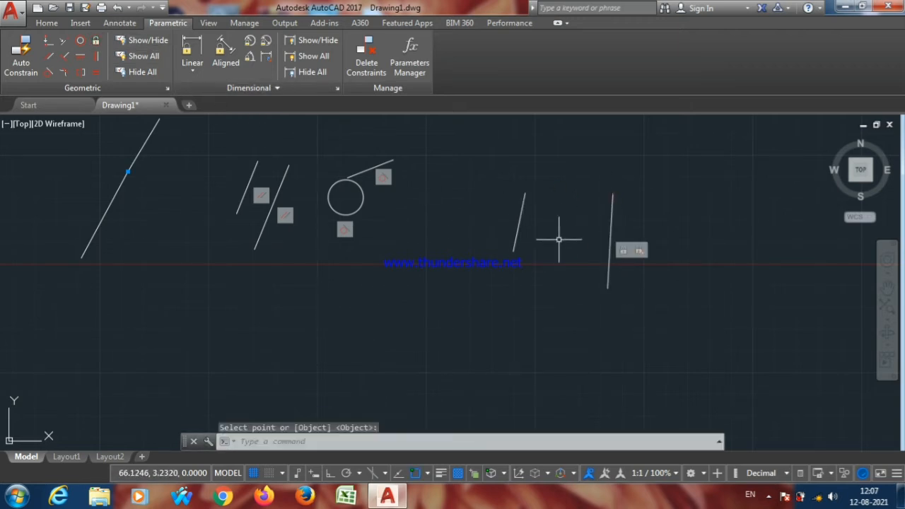
left_click(95, 41)
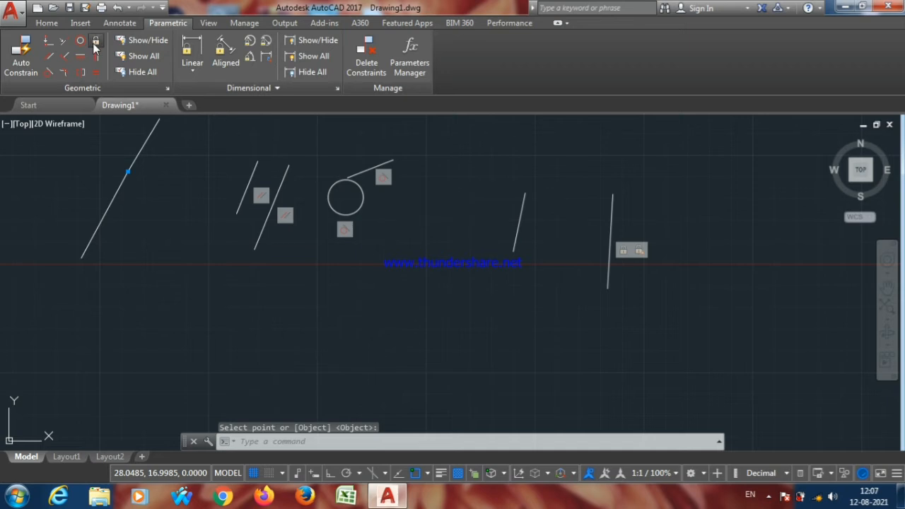
left_click(606, 286)
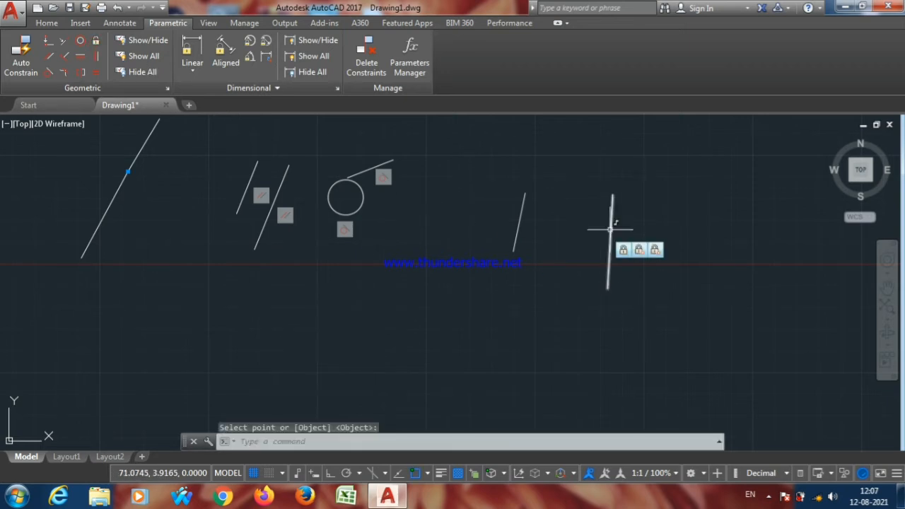
Try to move the fixed, nearly vertical line sideways, away from the short steep line.
key("Escape")
left_click(607, 262)
right_click(594, 291)
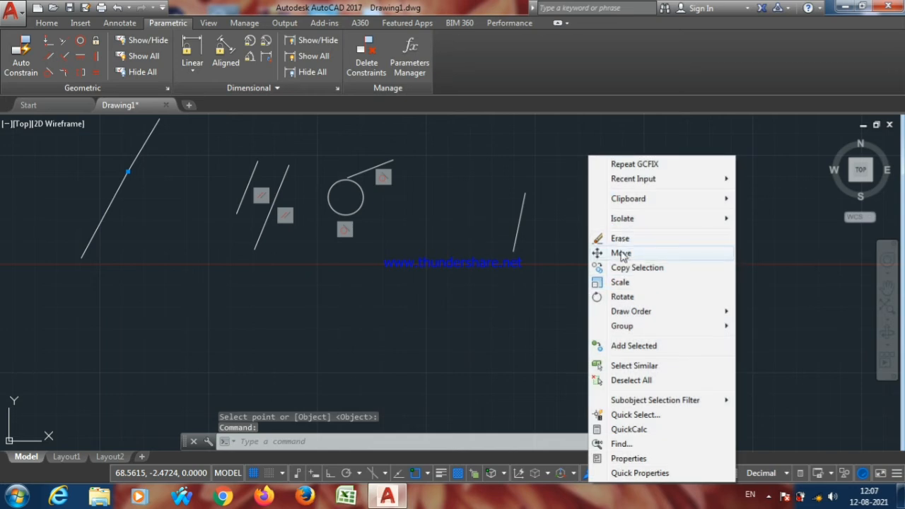
left_click(605, 252)
left_click(612, 224)
left_click(693, 220)
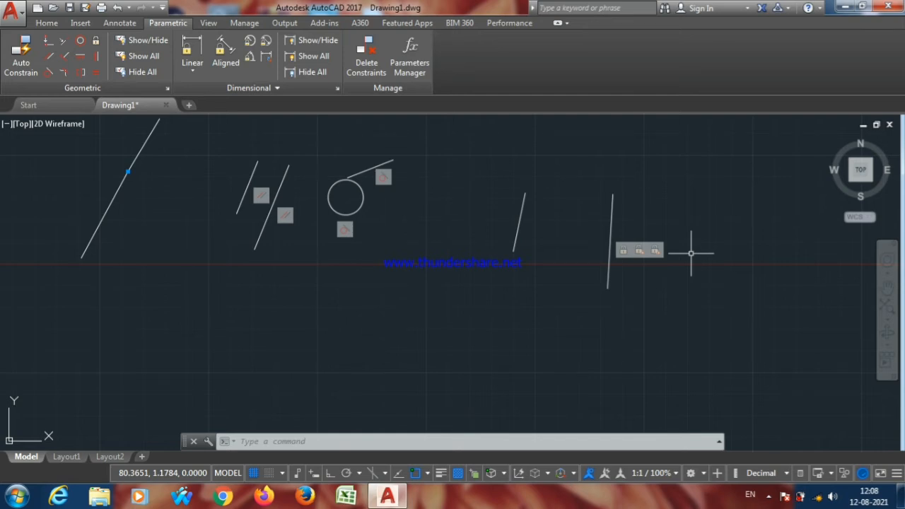
Undo the move and all three Fix constraints on the nearly vertical line.
key("ctrl+z")
key("ctrl+z")
key("ctrl+z")
type("zz")
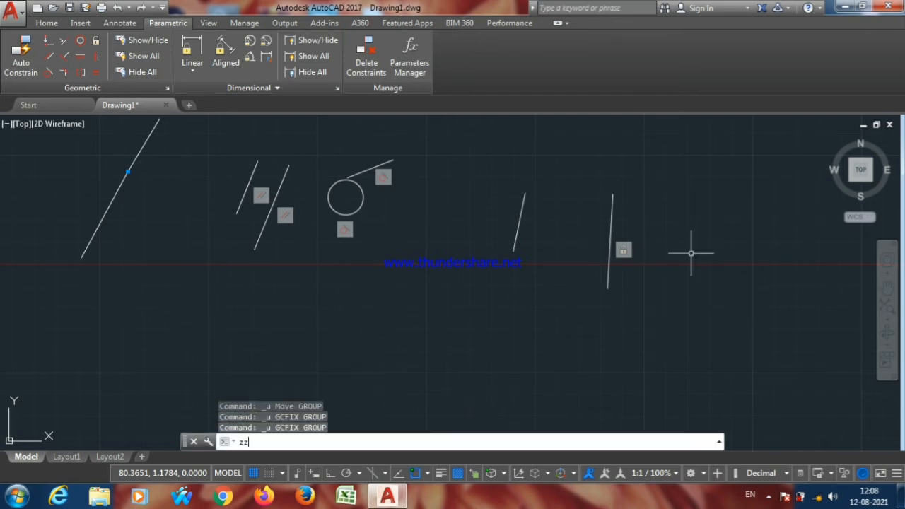
key("ctrl+z")
key("ctrl+z")
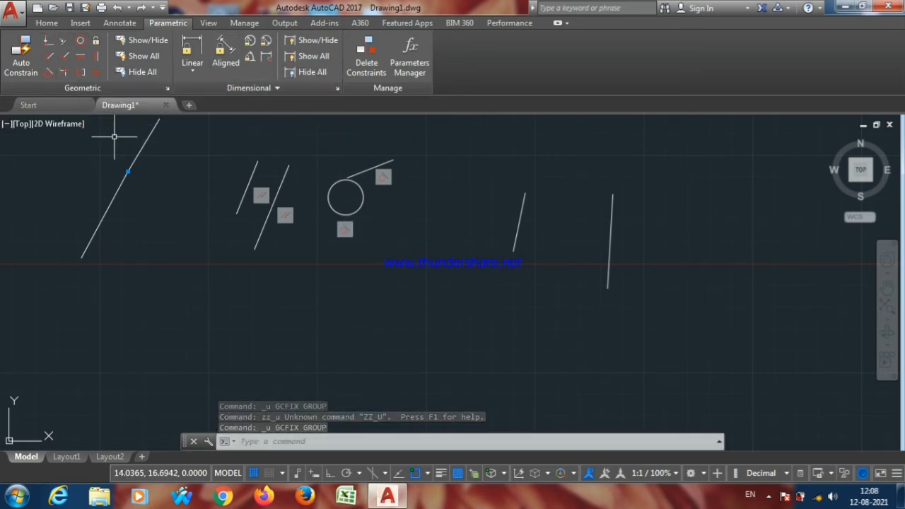
Draw a long, steep line running between the short steep line and the nearly vertical line, extending beyond both ends of each.
type("l")
key("Return")
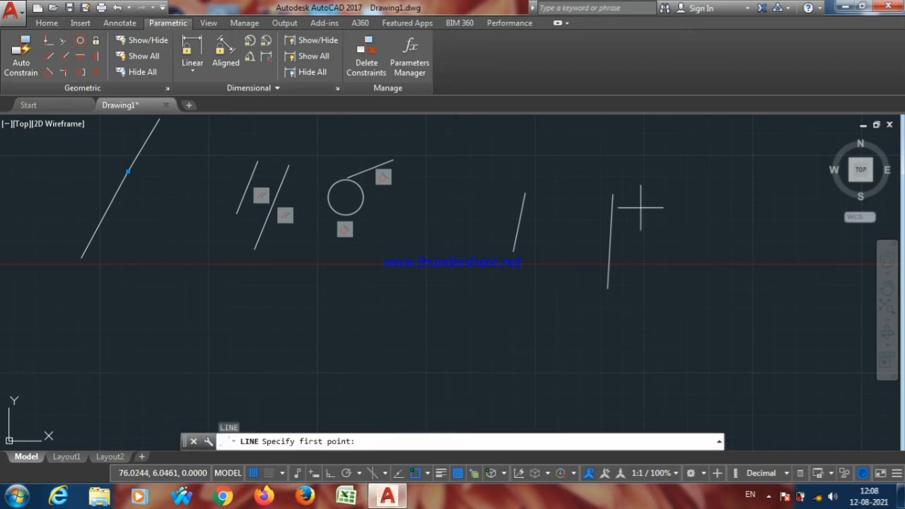
left_click(551, 152)
left_click(581, 361)
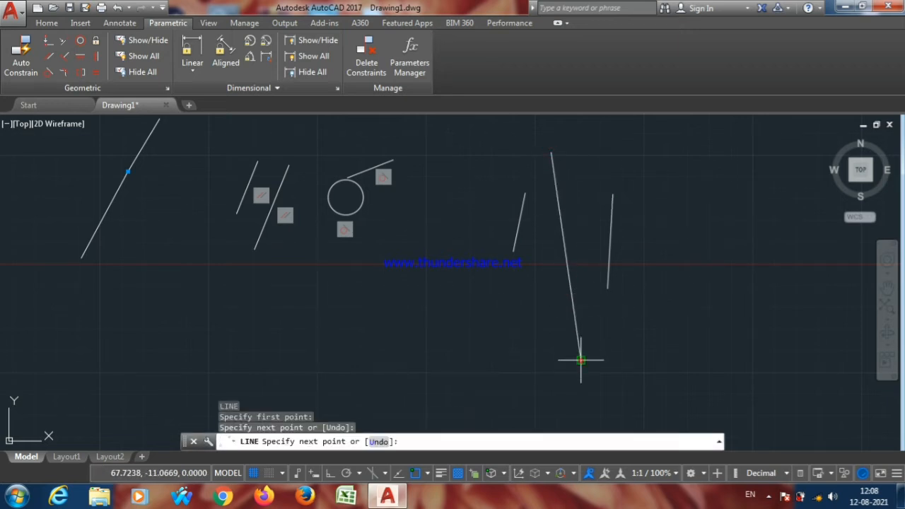
key("Return")
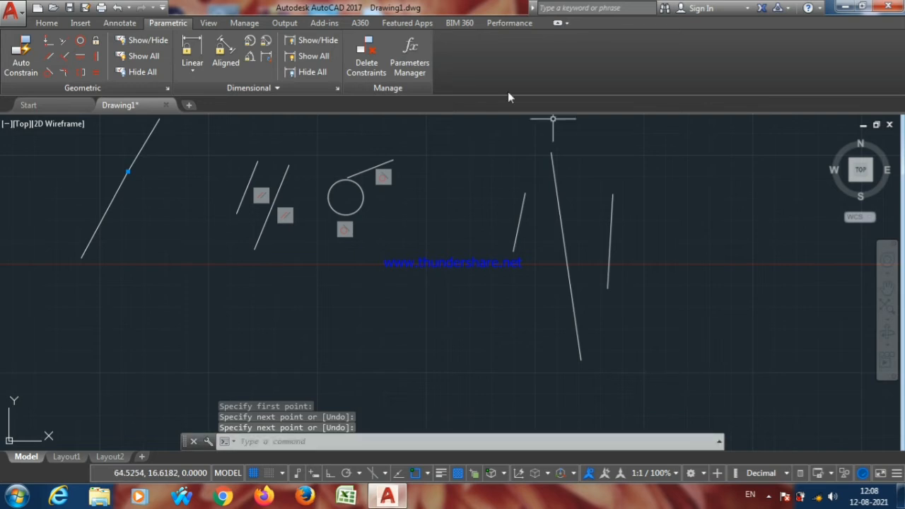
Apply a Symmetric constraint to the short steep line and the nearly vertical line, using the long middle line as symmetry line.
left_click(80, 73)
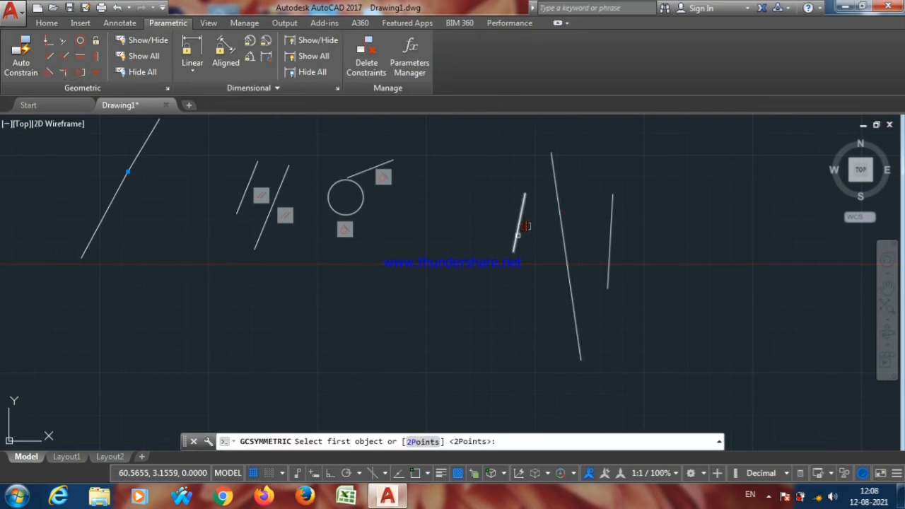
left_click(520, 220)
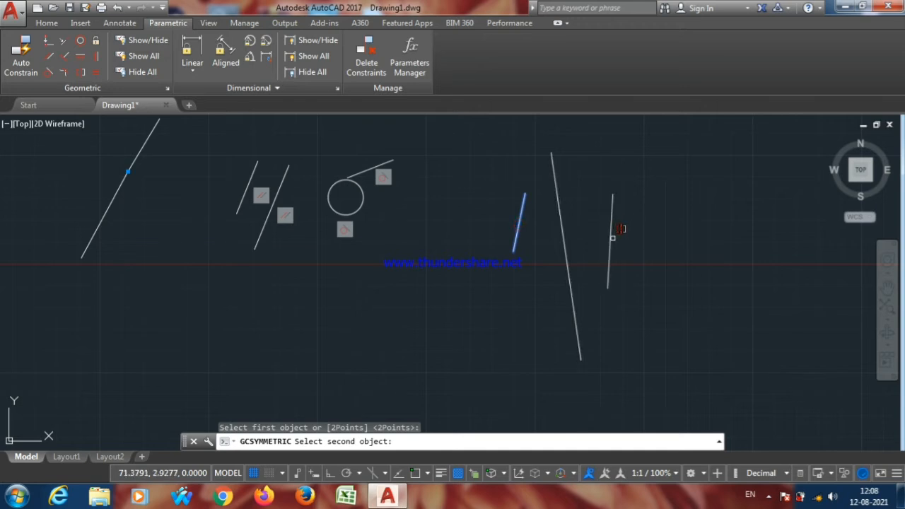
left_click(611, 237)
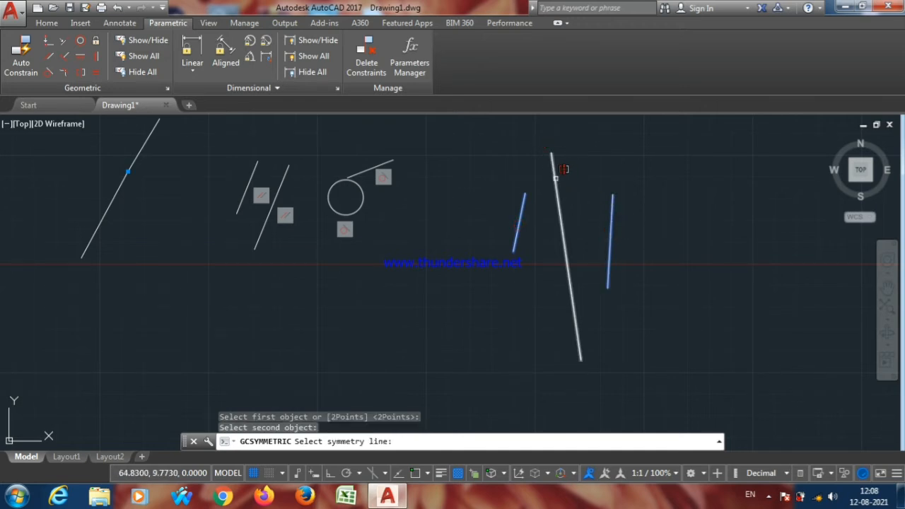
left_click(555, 179)
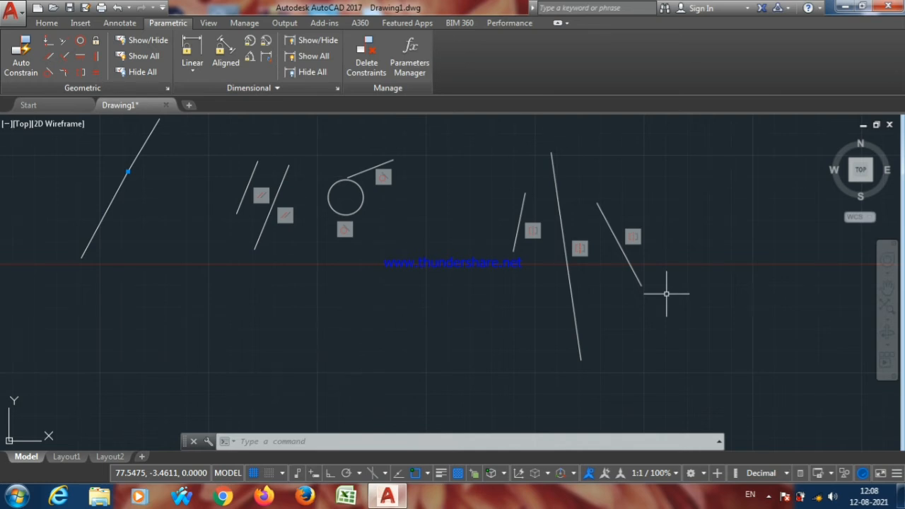
Draw a wave-shaped spline through four fit points in the empty area below the parallel lines.
type("spl")
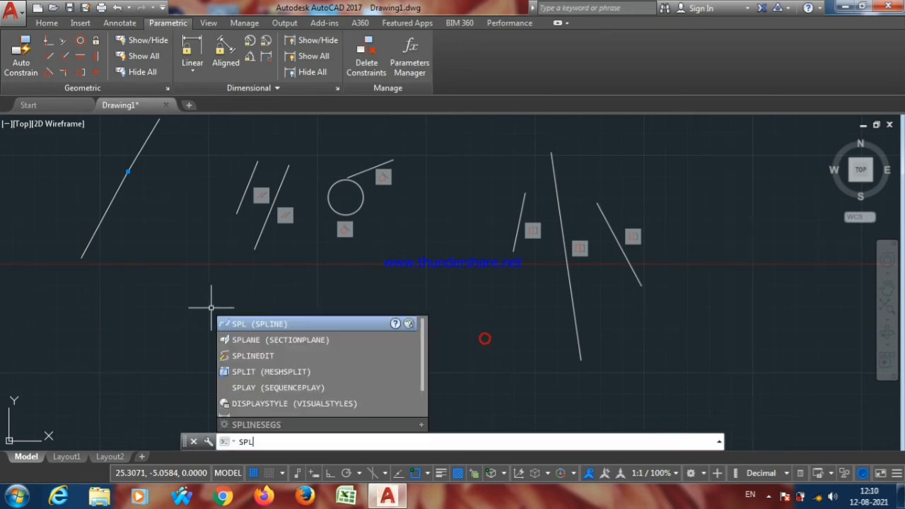
key("Return")
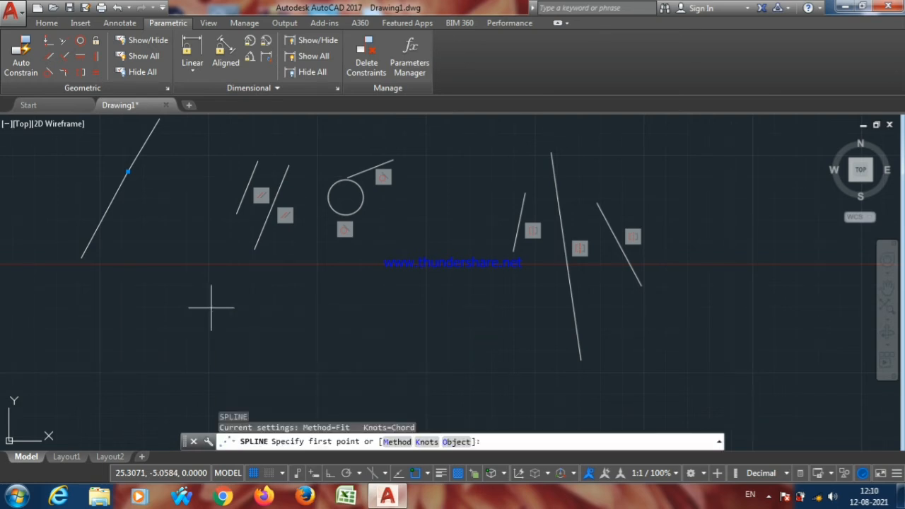
left_click(177, 353)
left_click(219, 309)
left_click(286, 368)
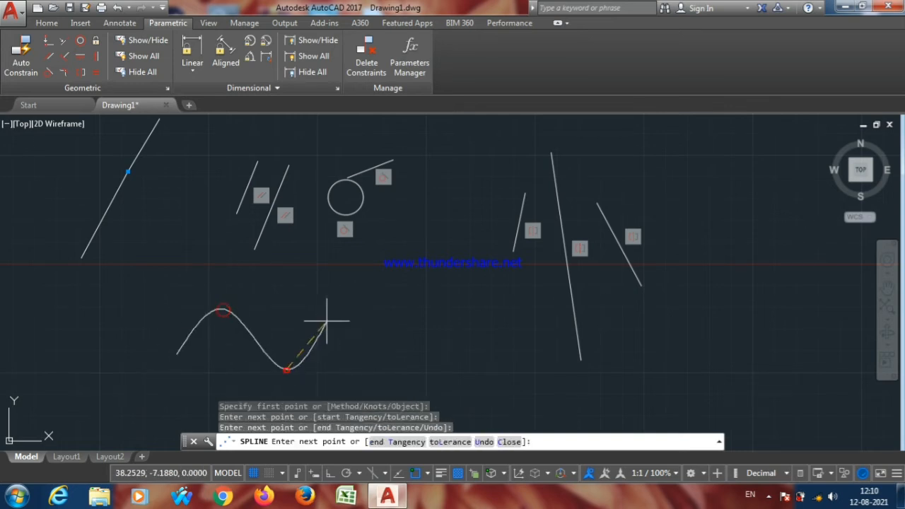
left_click(331, 316)
key("Return")
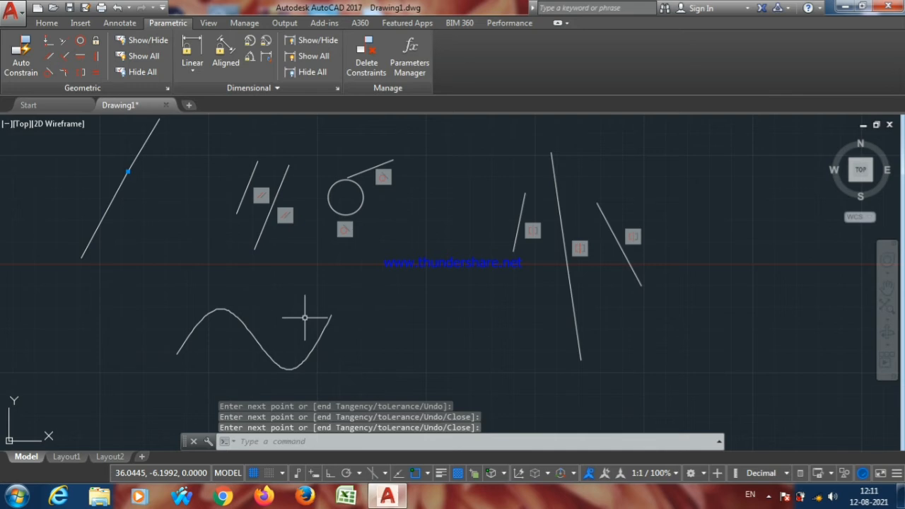
Draw a three-segment zigzag polyline beside the spline's upper end, starting at its lower end point.
type("pl")
key("Return")
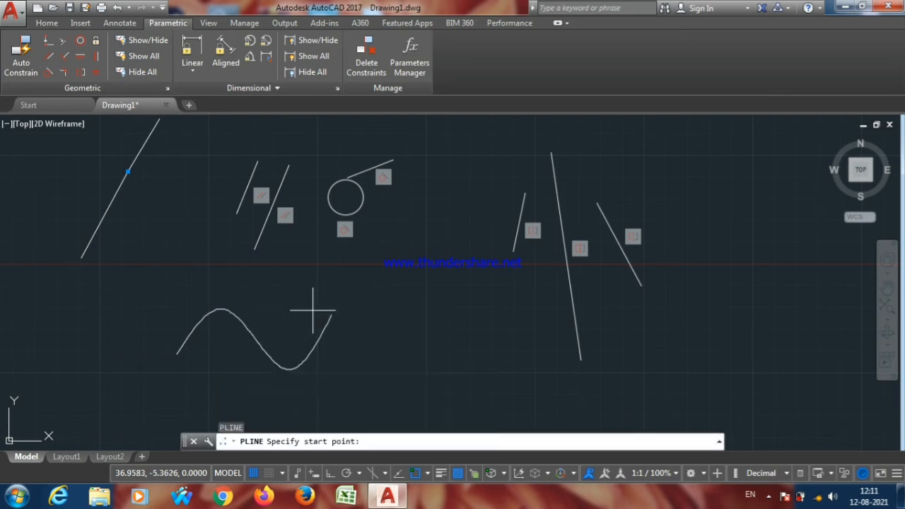
left_click(362, 364)
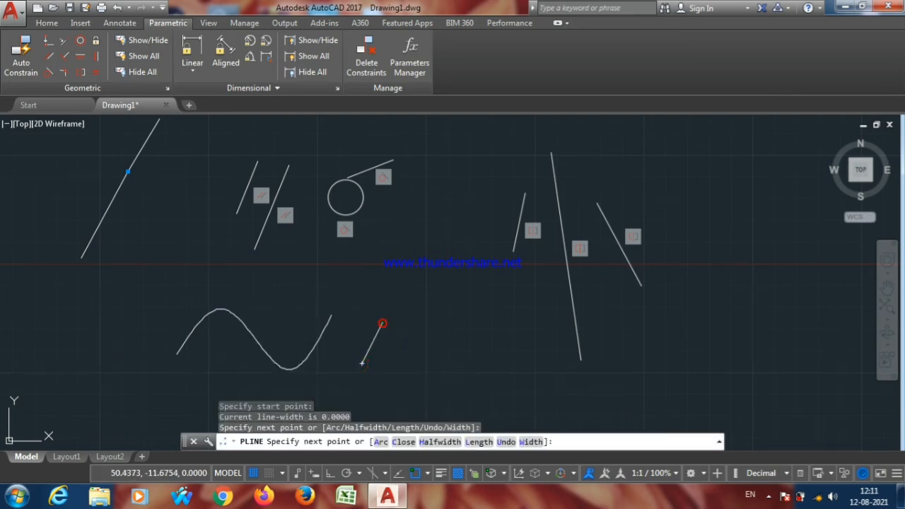
left_click(381, 323)
left_click(430, 365)
left_click(474, 312)
key("Return")
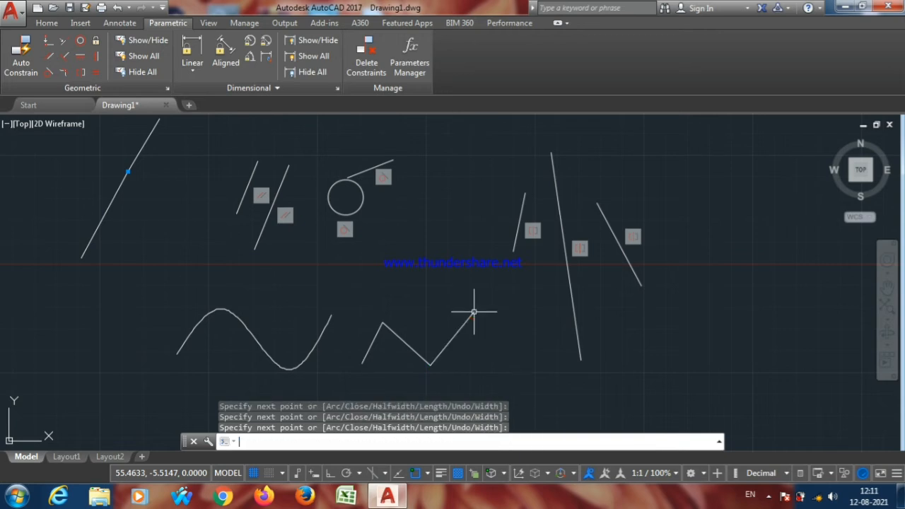
Apply a Smooth constraint between the spline's end nearest the polyline and the polyline's lower start point.
left_click(63, 72)
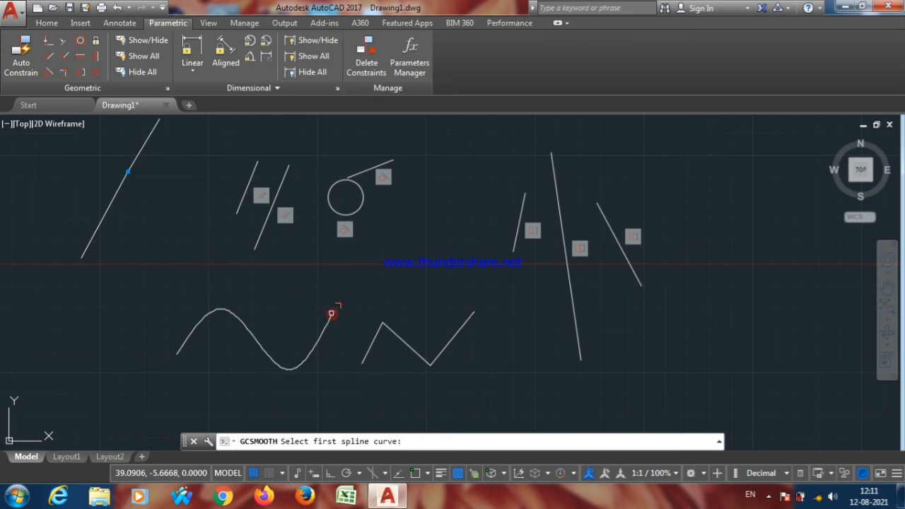
left_click(332, 314)
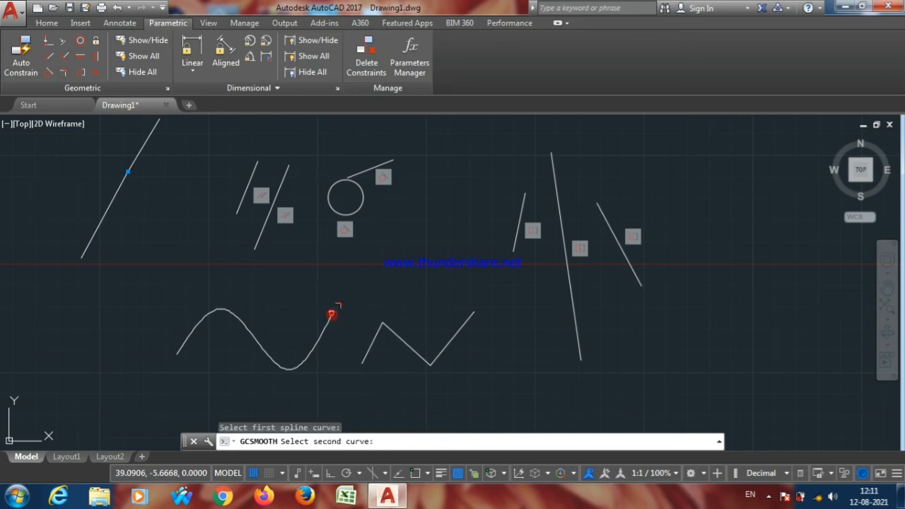
left_click(362, 362)
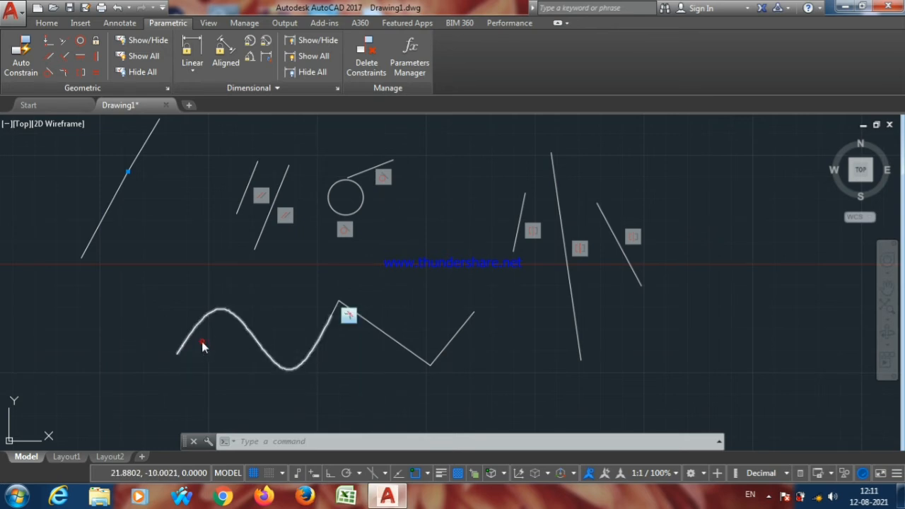
Hide the constraint bars of the smooth, parallel and tangent constraints individually.
left_click(355, 309)
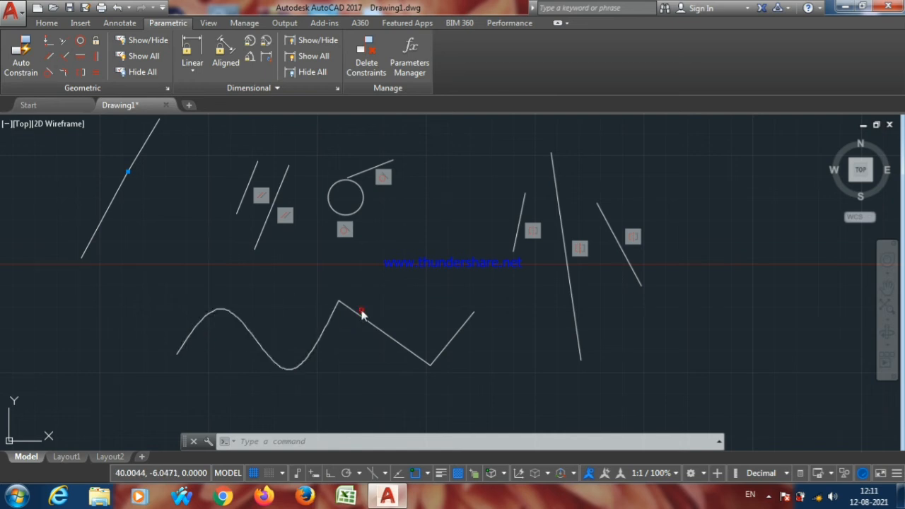
left_click(290, 211)
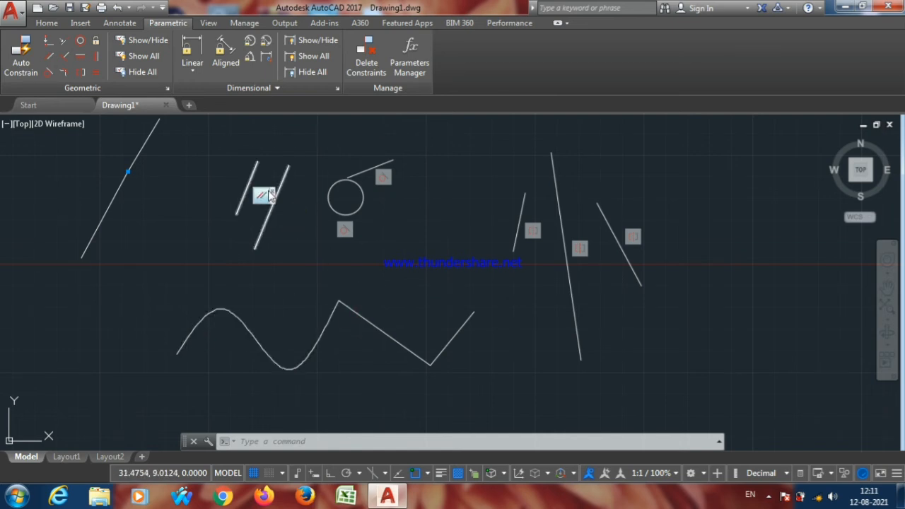
left_click(272, 191)
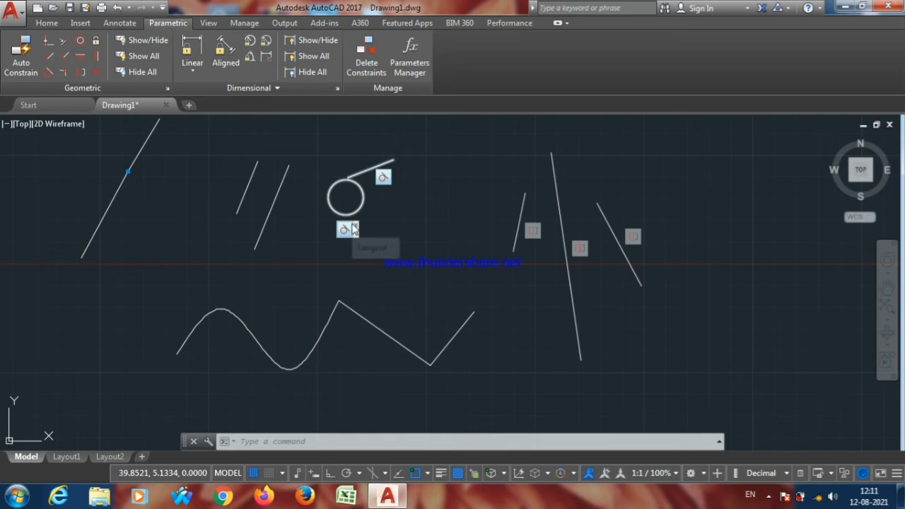
left_click(355, 225)
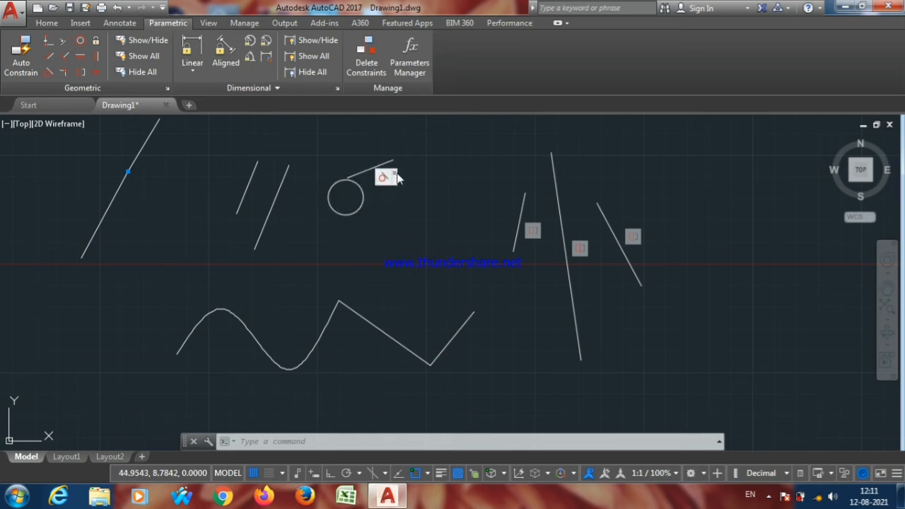
left_click(394, 177)
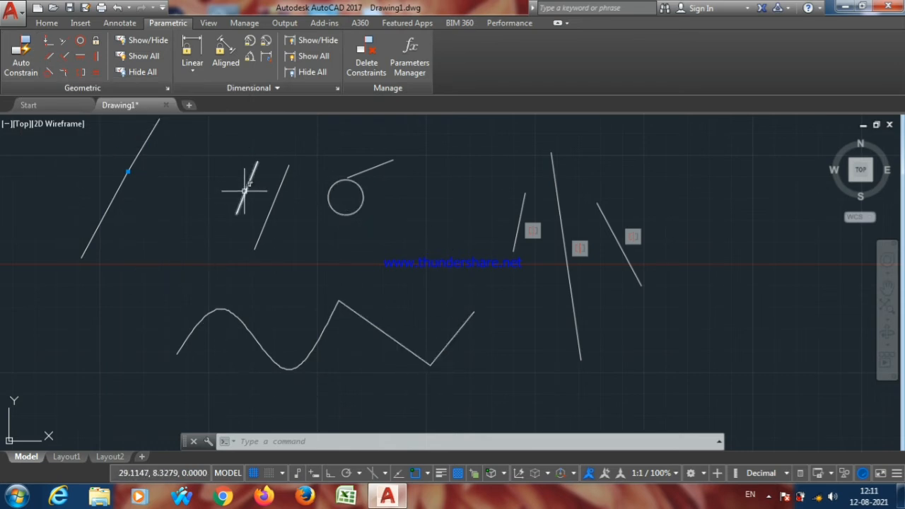
Run Auto Constrain with a selection window around the zigzag polyline's free end.
left_click(21, 62)
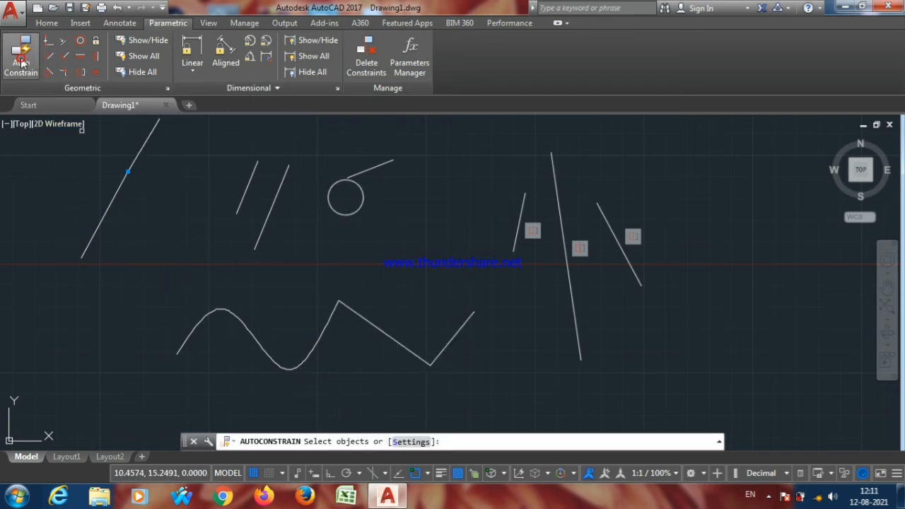
mouse_move(453, 149)
left_mouse_down()
mouse_move(196, 152)
mouse_move(99, 191)
mouse_move(361, 385)
mouse_move(473, 414)
mouse_move(482, 401)
left_mouse_up()
key("Return")
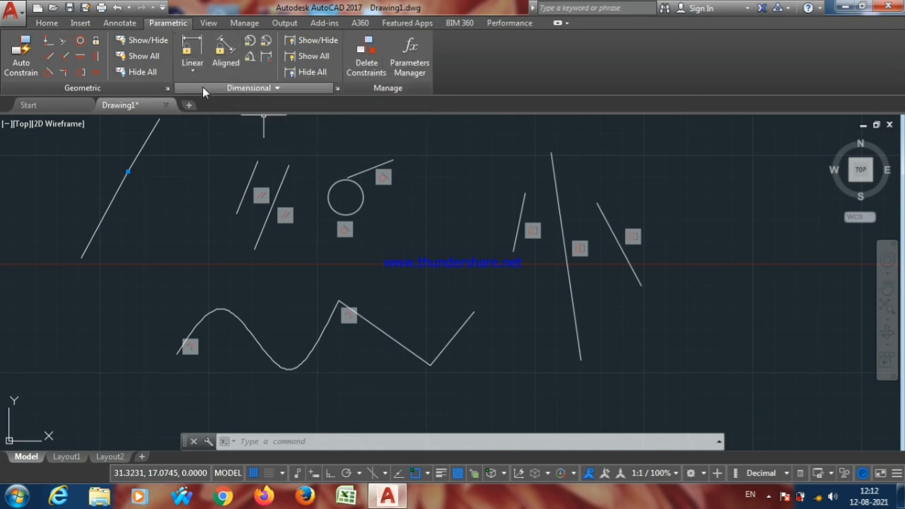
Hide the parallel constraint bar of the shorter line in the parallel pair.
left_click(153, 40)
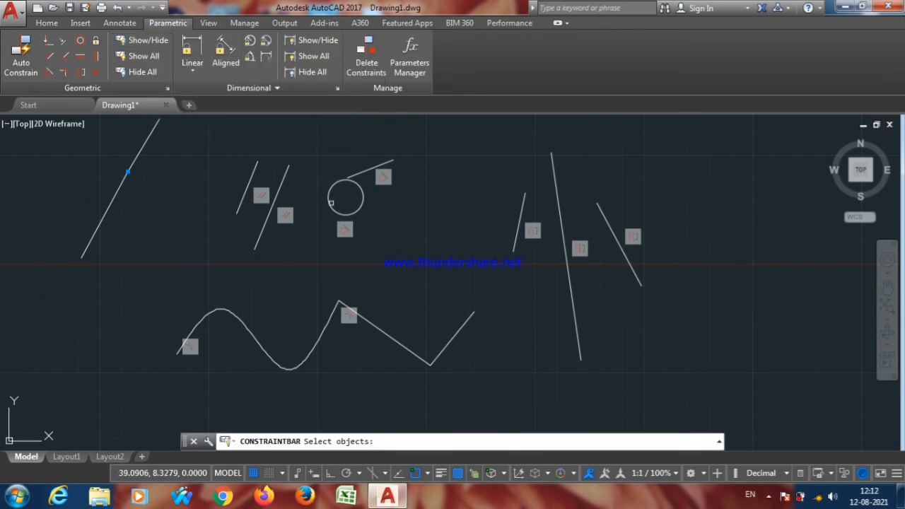
left_click(249, 186)
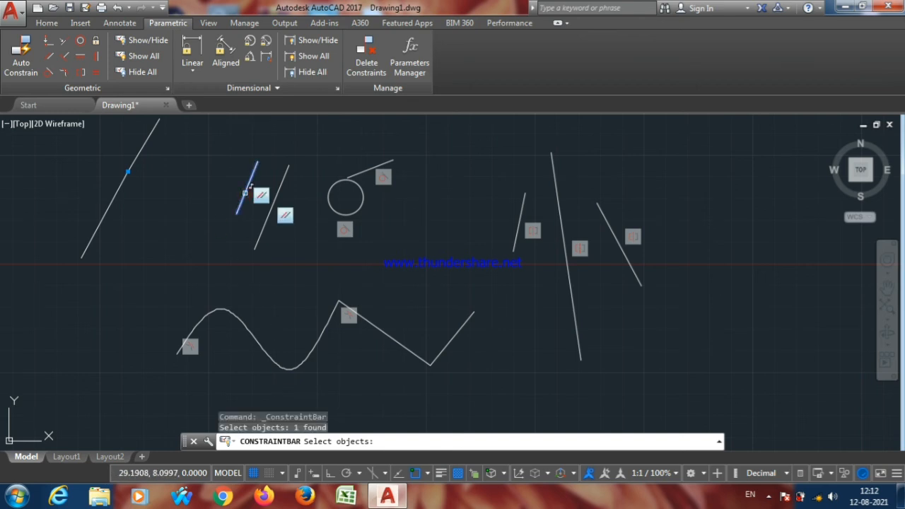
key("Return")
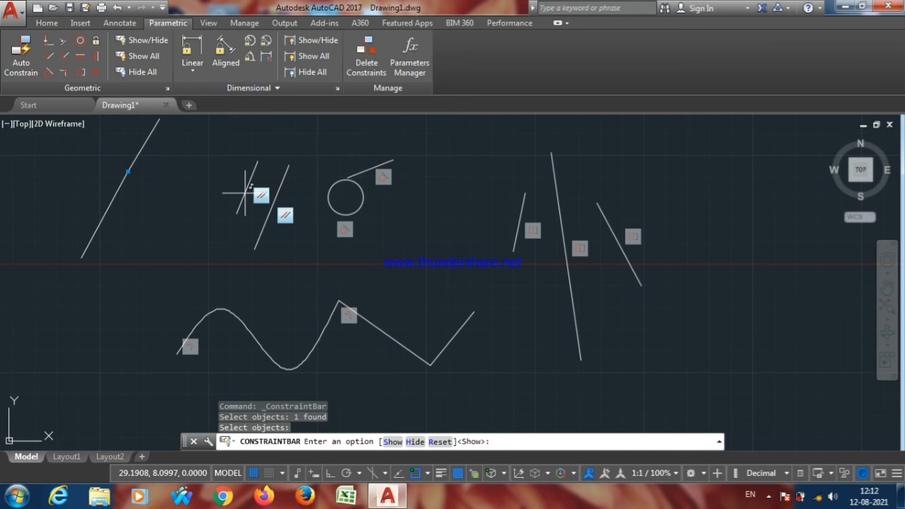
left_click(409, 442)
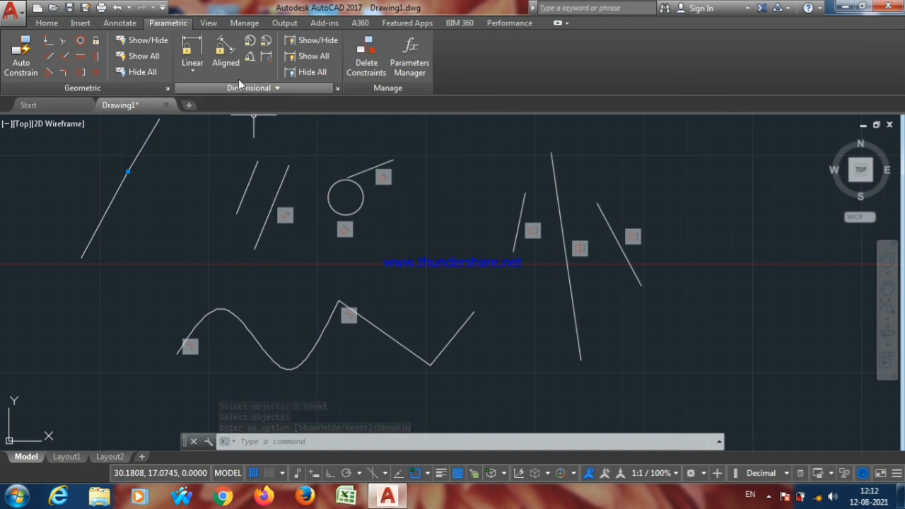
Show the parallel constraint bar of the shorter parallel line again.
left_click(150, 40)
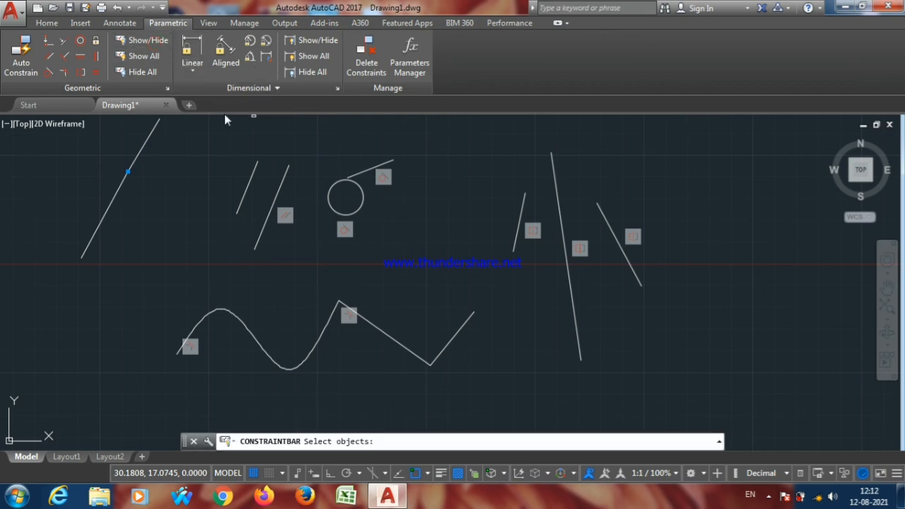
left_click(251, 178)
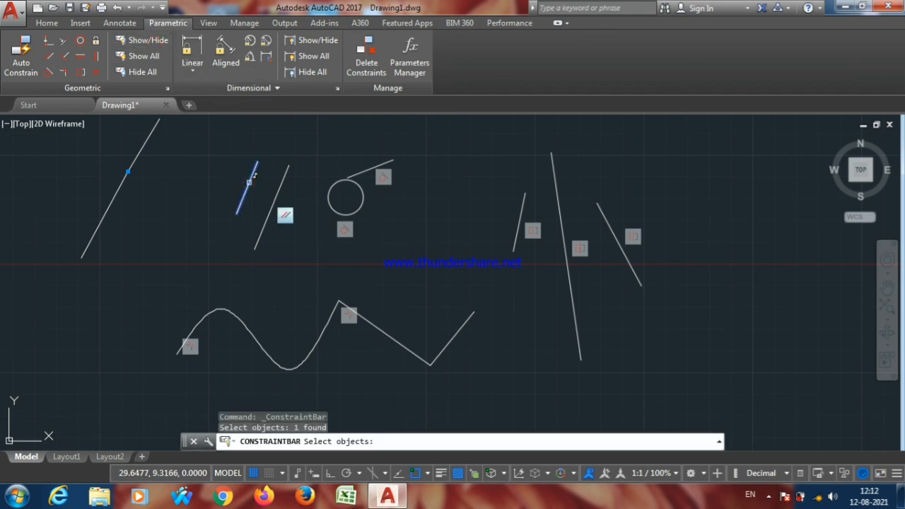
key("Return")
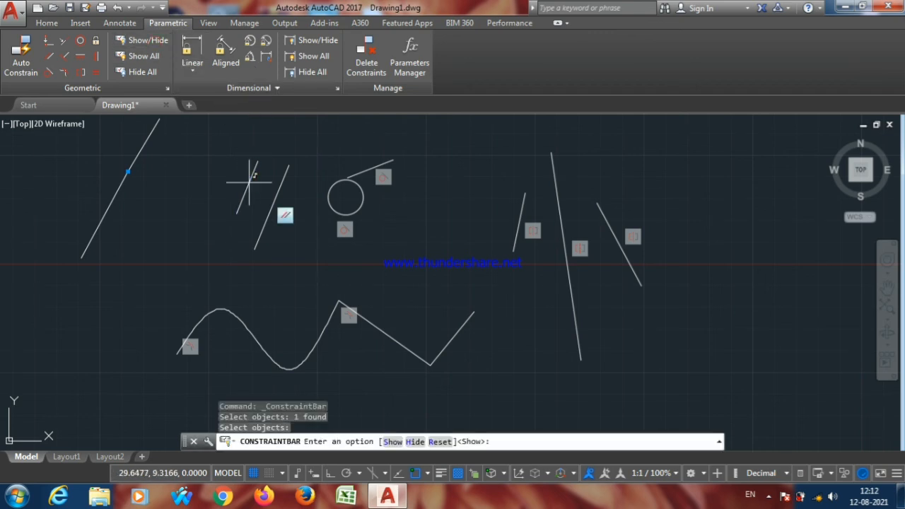
left_click(393, 442)
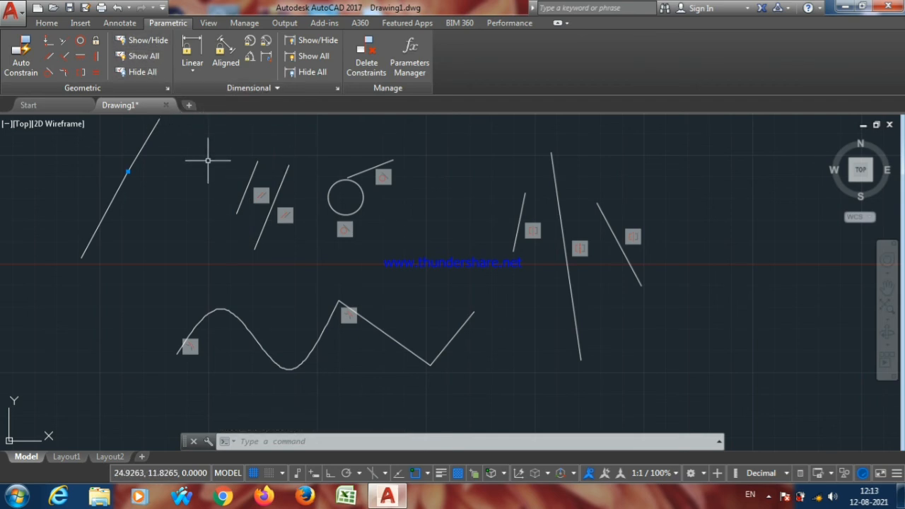
Add a vertical Linear dimensional constraint between the end points of the shortest symmetric line, placed beside it and keeping the measured length.
left_click(193, 51)
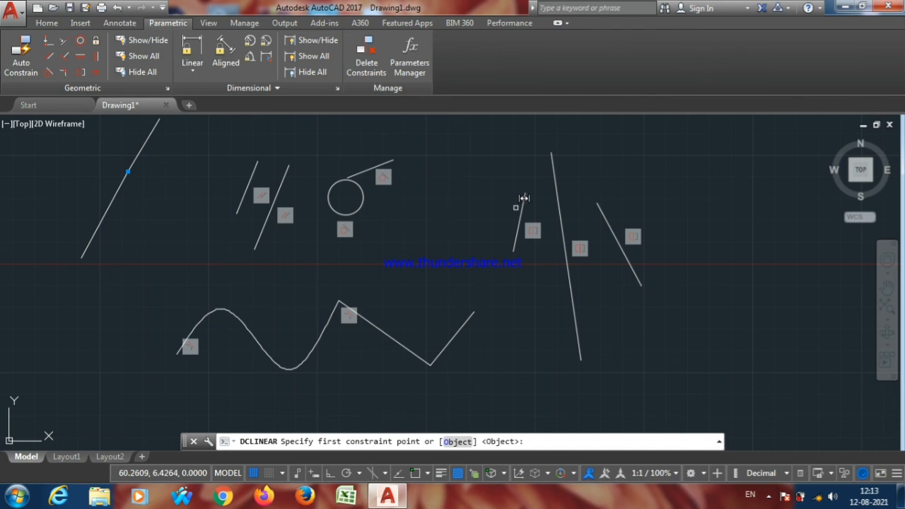
left_click(523, 197)
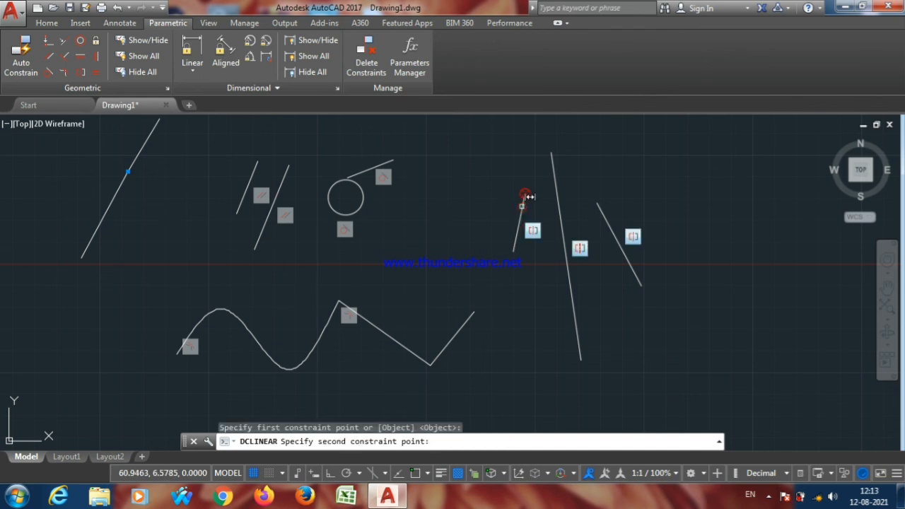
left_click(513, 251)
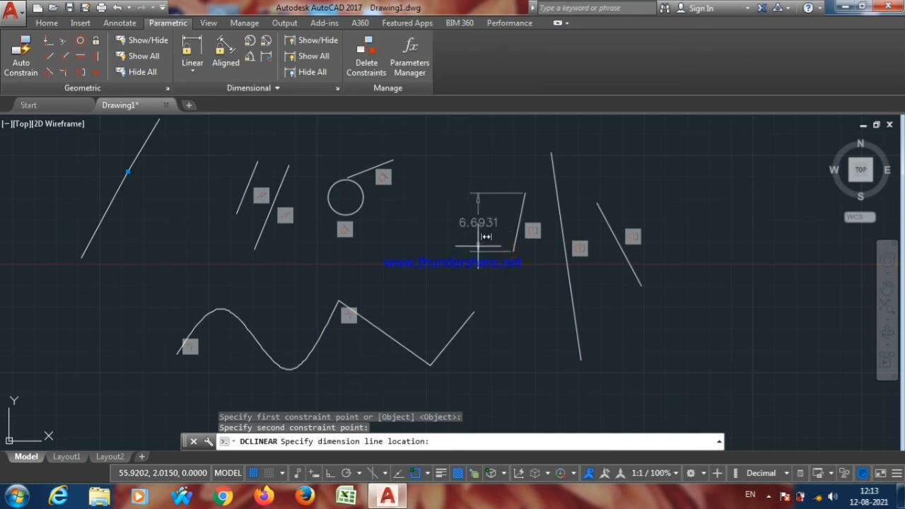
left_click(478, 244)
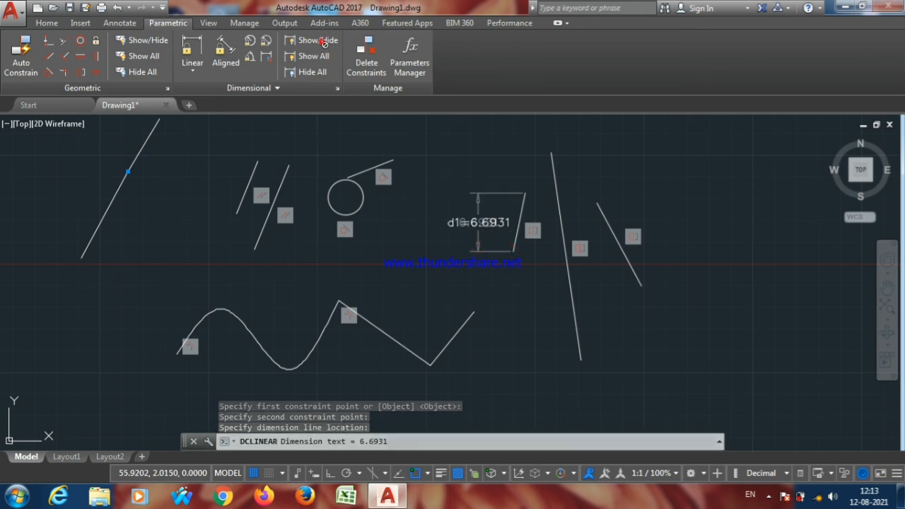
left_click(435, 247)
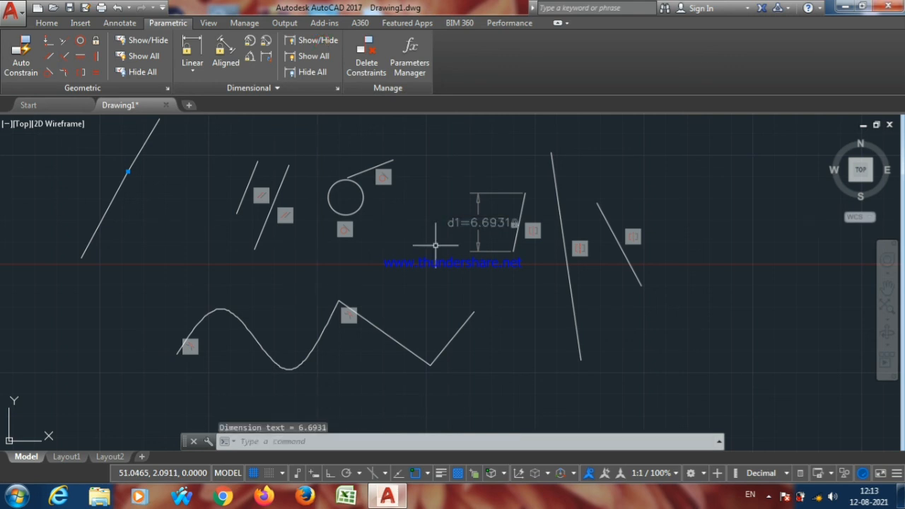
Hide the dimensional constraint of the shortest symmetric line.
left_click(320, 41)
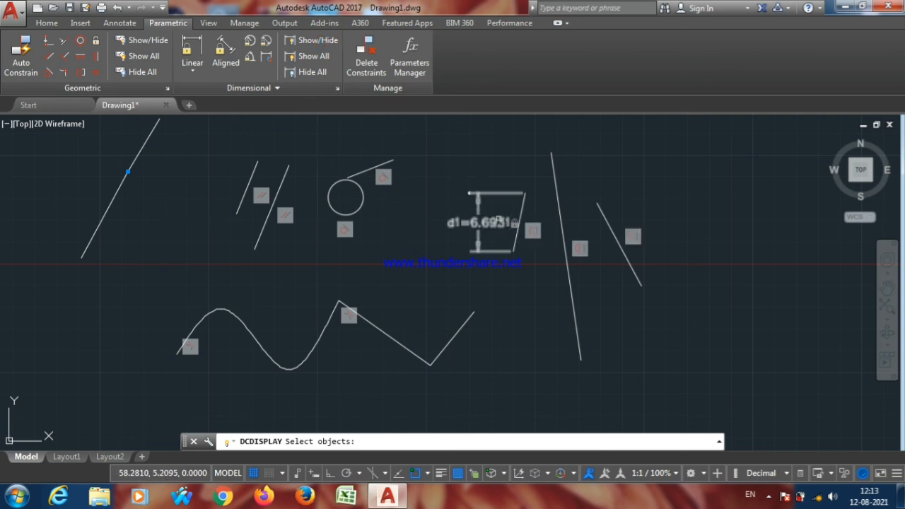
left_click(524, 205)
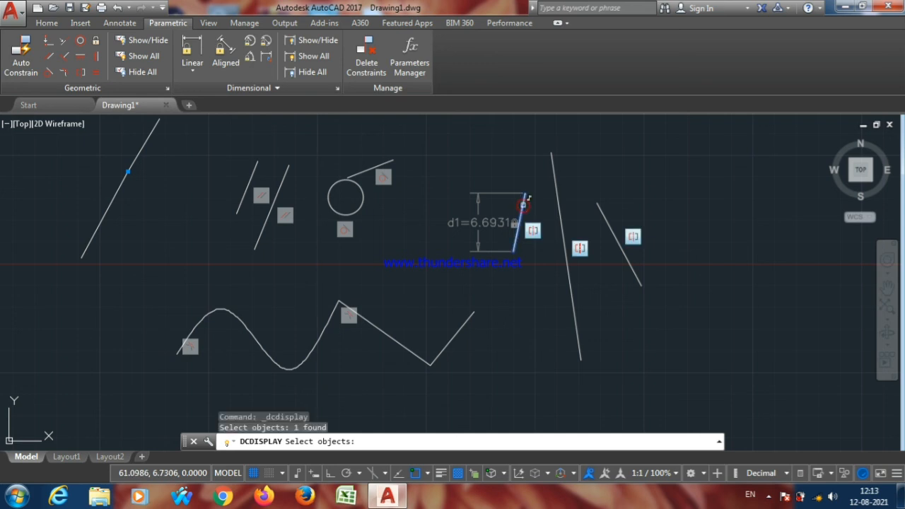
key("Return")
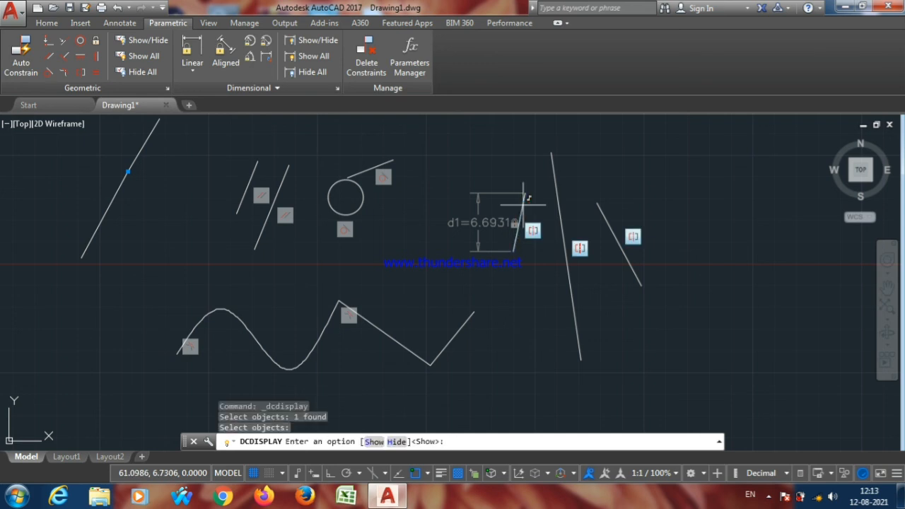
left_click(397, 442)
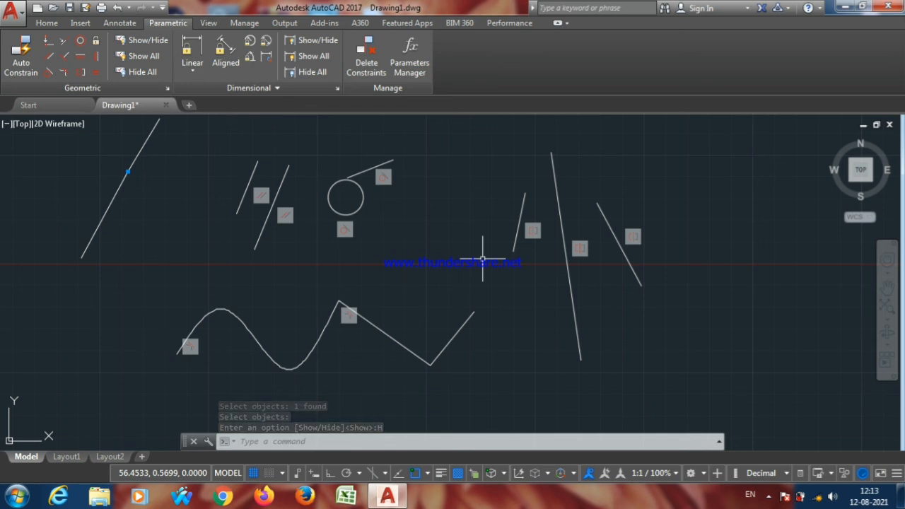
Undo the hiding of the dimensional constraint and the linear constraint itself.
key("ctrl+z")
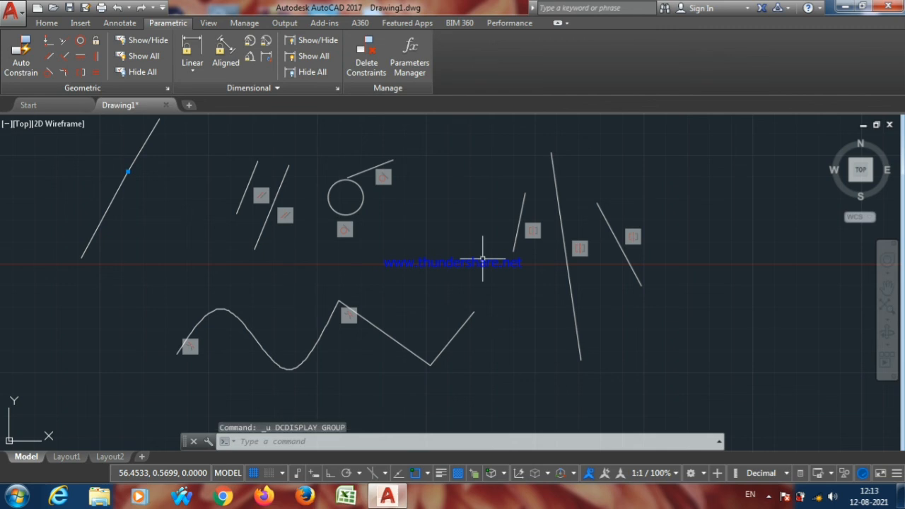
key("ctrl+z")
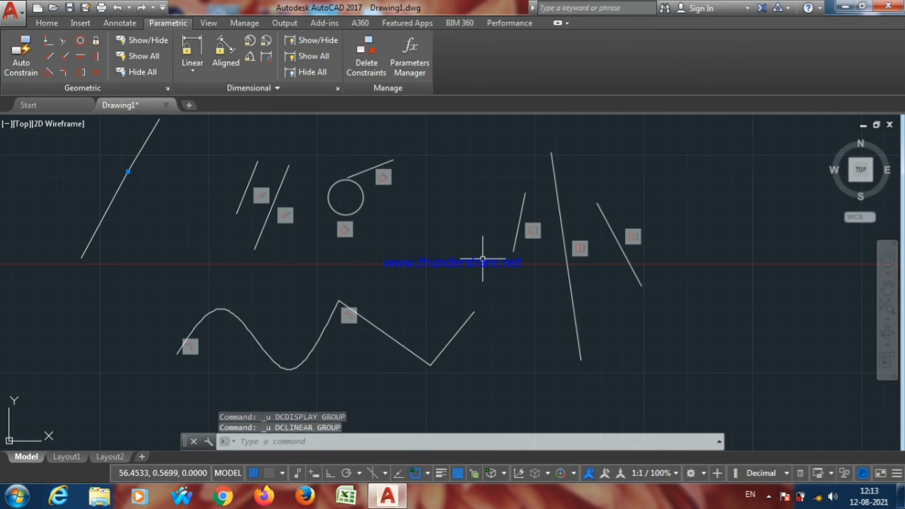
Delete the parallel, tangent, symmetric and smooth constraints by lasso-selecting all objects except the fixed line.
left_click(357, 62)
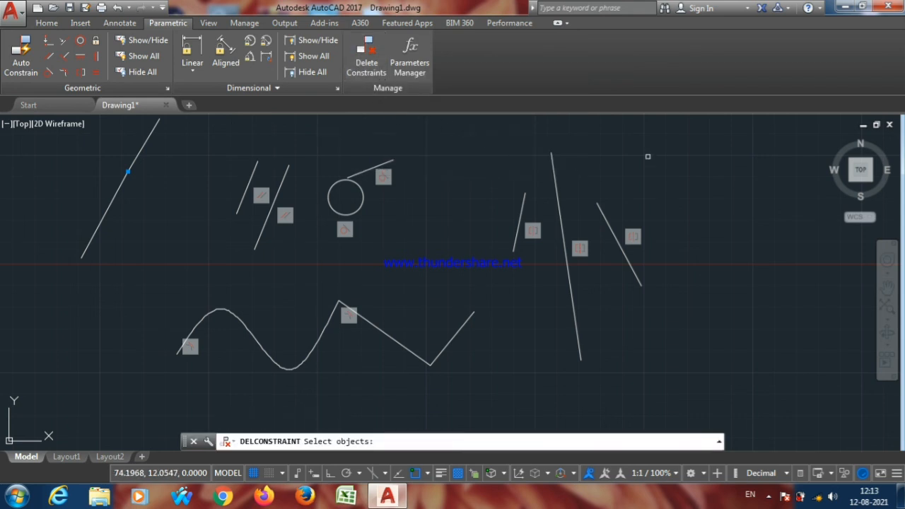
mouse_move(695, 157)
left_mouse_down()
mouse_move(182, 162)
mouse_move(155, 424)
mouse_move(666, 363)
left_mouse_up()
key("Return")
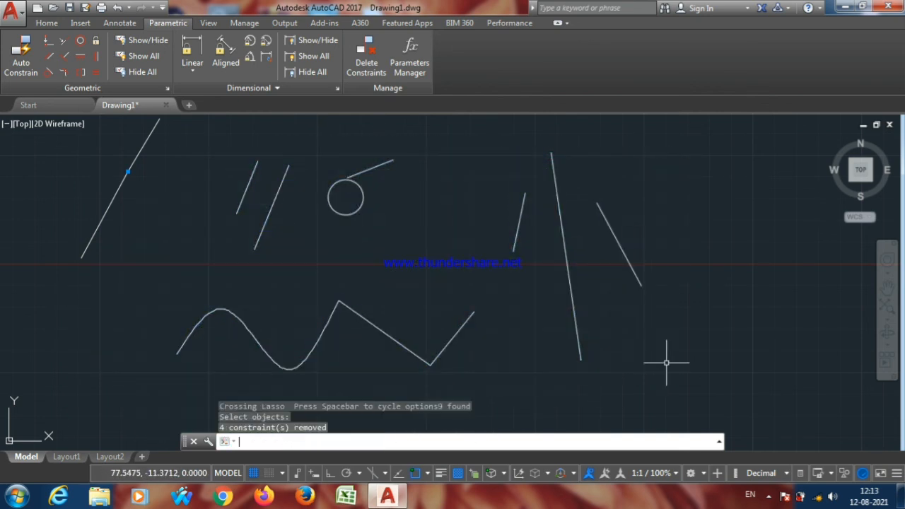